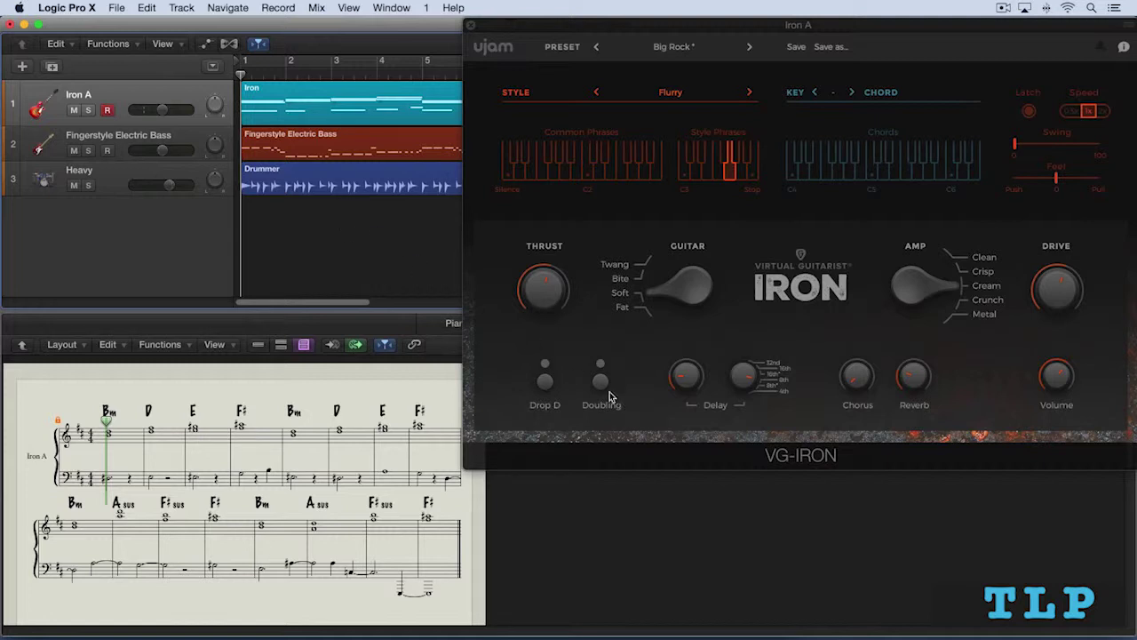
Duplicate the Iron A track under the name Iron B and copy the Iron region onto it.
{"action": "key", "text": "space"}
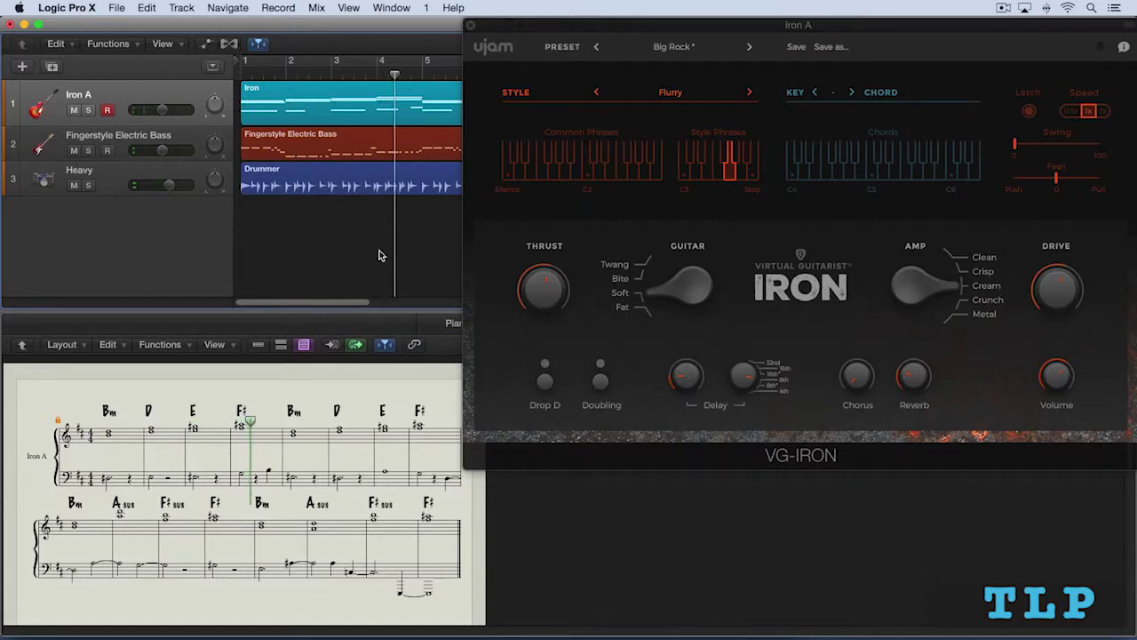
{"action": "key", "text": "e"}
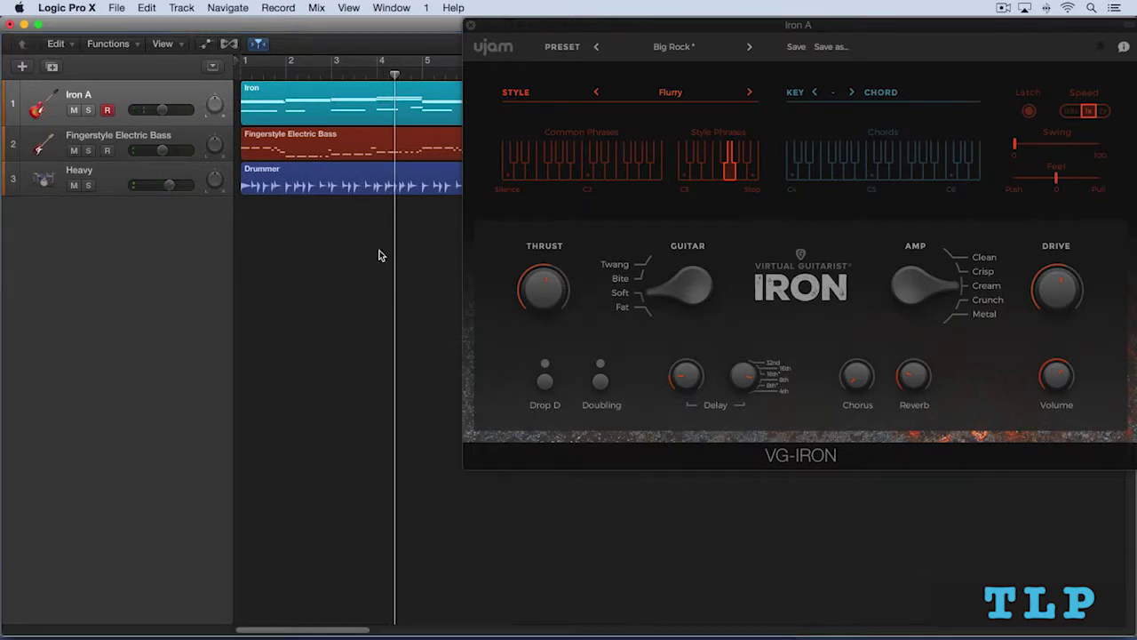
{"action": "left_click", "coordinate": [53, 68]}
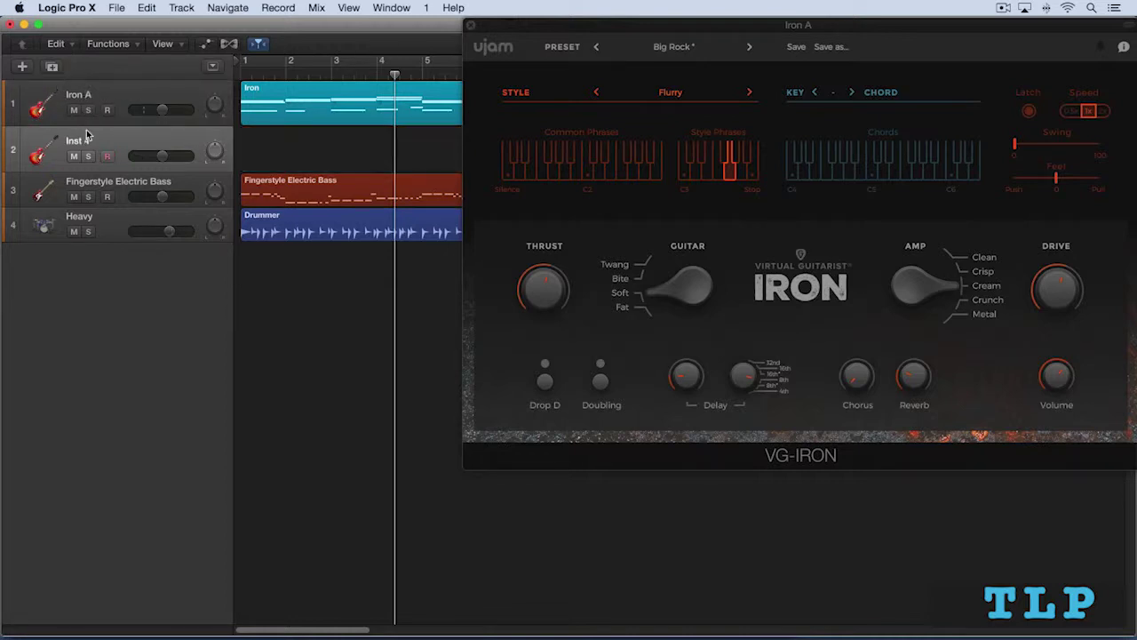
{"action": "double_click", "coordinate": [88, 146]}
{"action": "type", "text": "Iron B"}
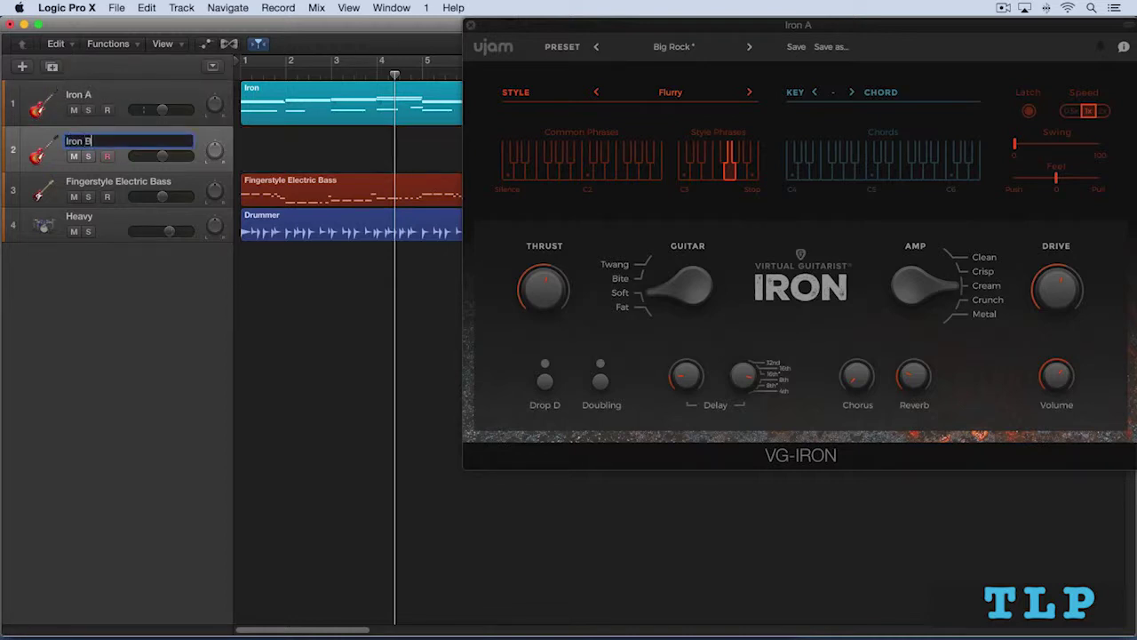
{"action": "key", "text": "Return"}
{"action": "left_click_drag", "start_coordinate": [351, 108], "coordinate": [350, 142]}
Pan Iron A hard left and Iron B hard right in the mixer, and play the arrangement.
{"action": "key", "text": "x"}
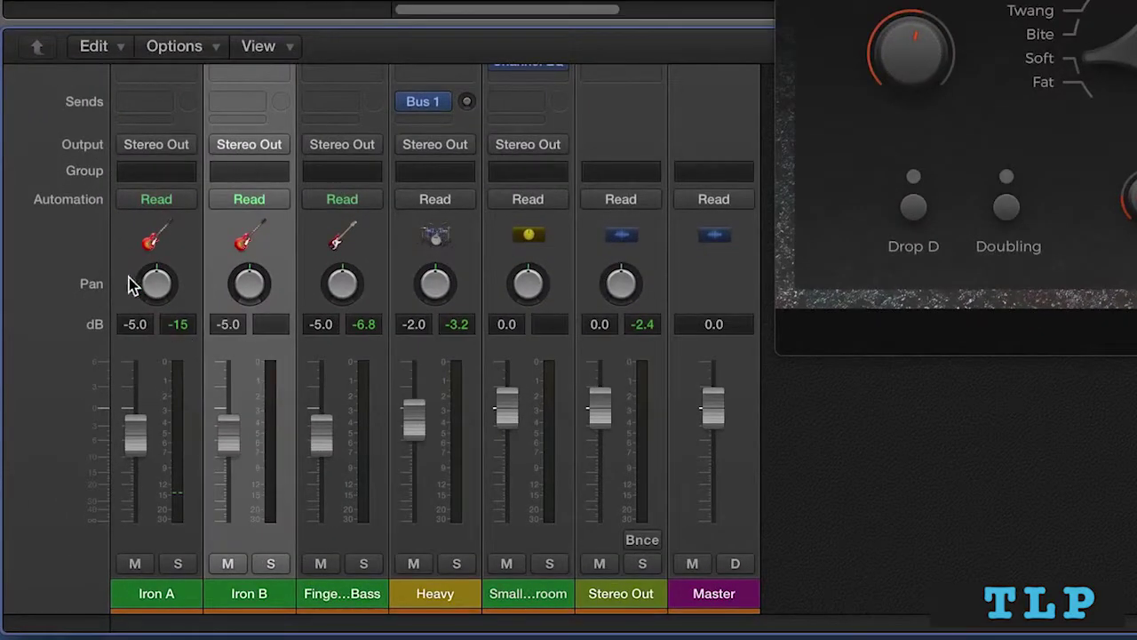
{"action": "left_click_drag", "start_coordinate": [169, 283], "coordinate": [135, 412]}
{"action": "left_click_drag", "start_coordinate": [254, 292], "coordinate": [254, 174]}
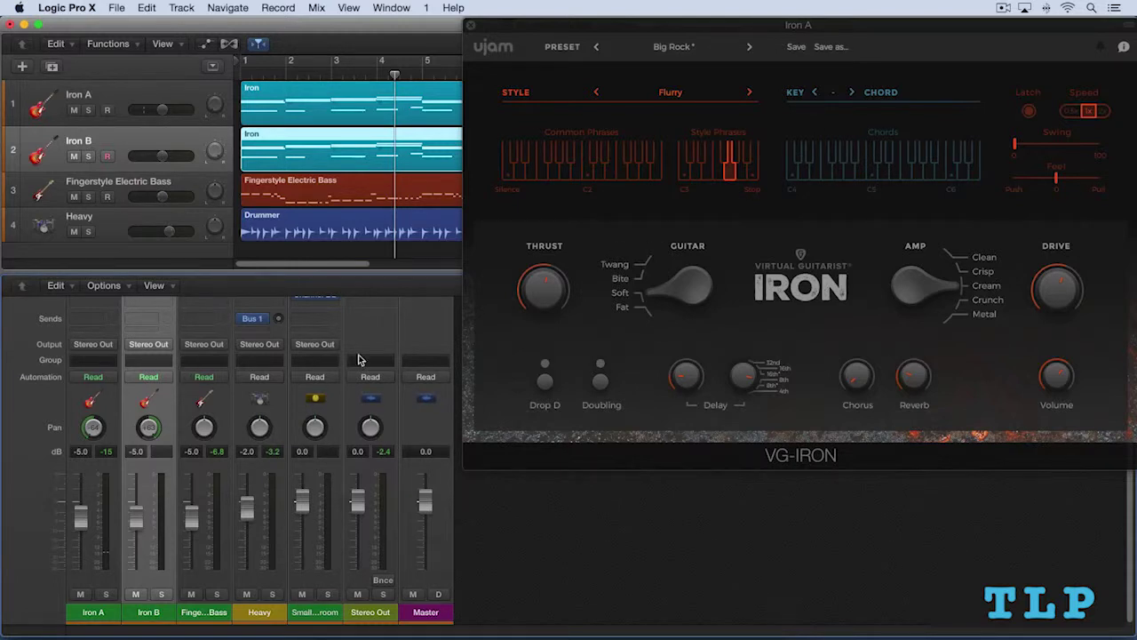
{"action": "key", "text": "space"}
{"action": "key", "text": "space"}
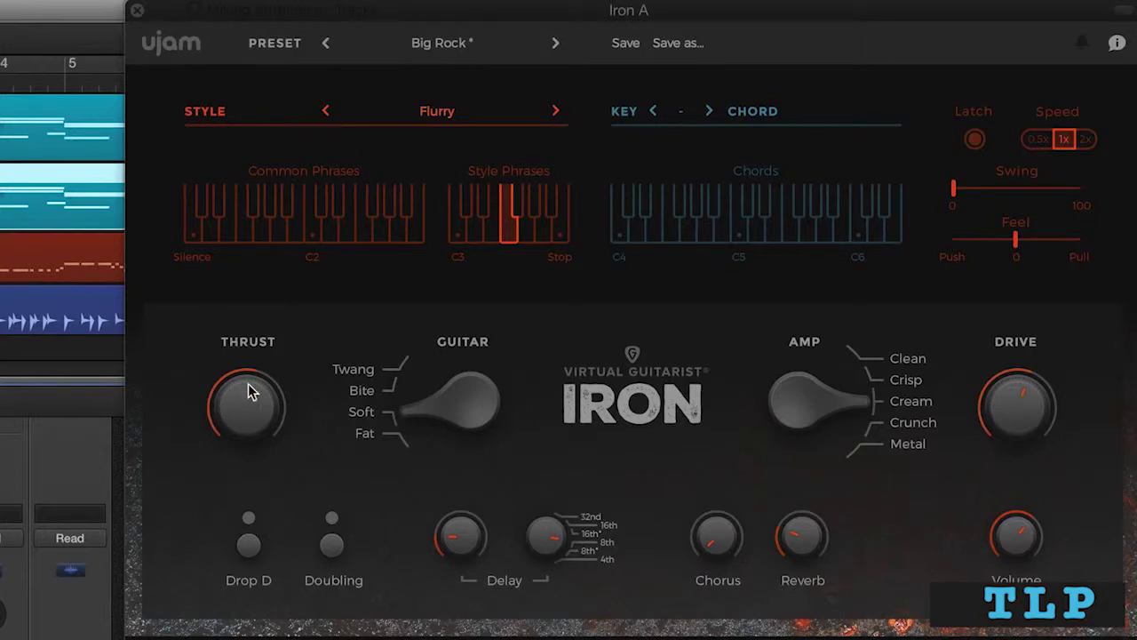
Lower the Thrust and raise the Drive of Iron A's guitar instrument, and show the plug-in window's header.
{"action": "left_click_drag", "start_coordinate": [248, 385], "coordinate": [214, 440]}
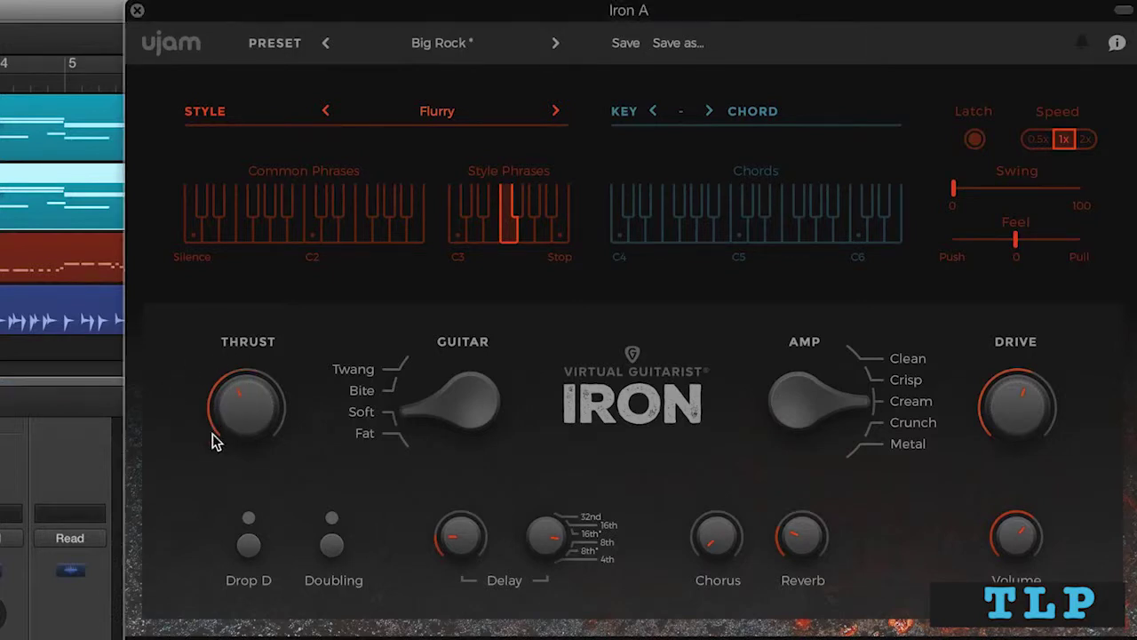
{"action": "left_click_drag", "start_coordinate": [1034, 421], "coordinate": [1029, 377]}
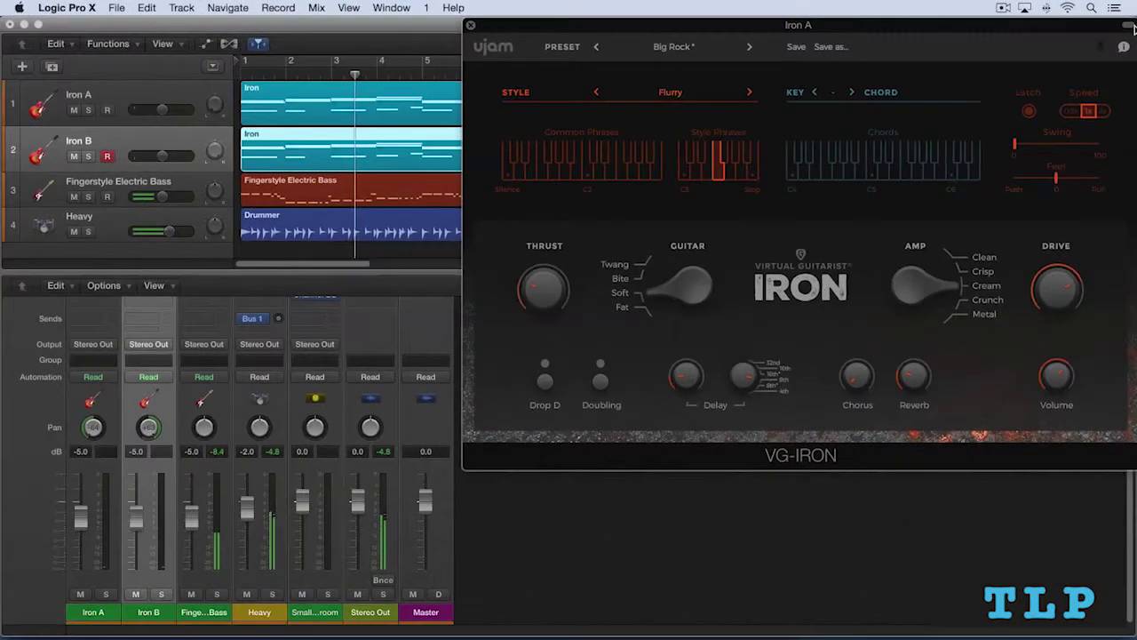
{"action": "left_click", "coordinate": [1130, 29]}
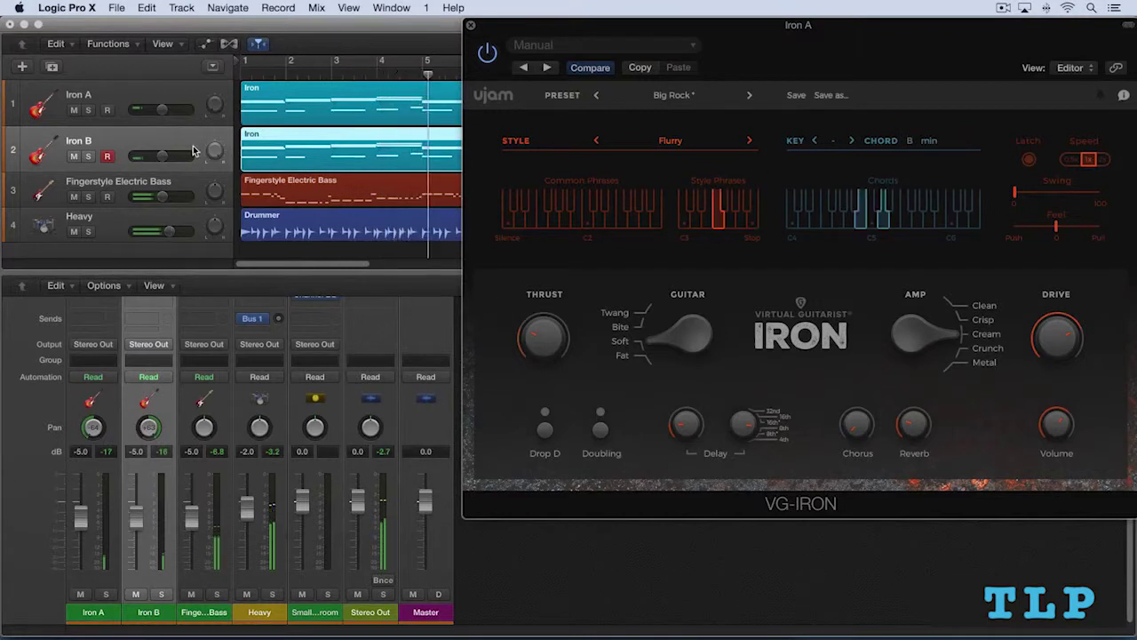
Select the Iron A track and assign the Thrust knob to MIDI CC 27 using MIDI learn.
{"action": "left_click", "coordinate": [153, 96]}
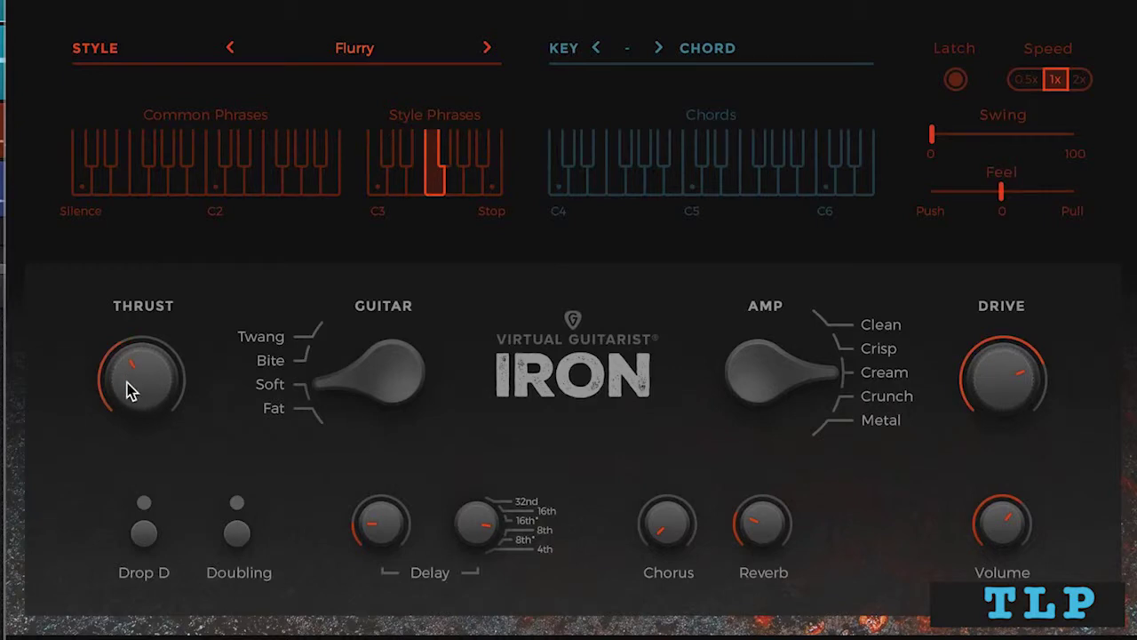
{"action": "left_click_drag", "start_coordinate": [127, 384], "coordinate": [130, 355]}
{"action": "right_click", "coordinate": [138, 386]}
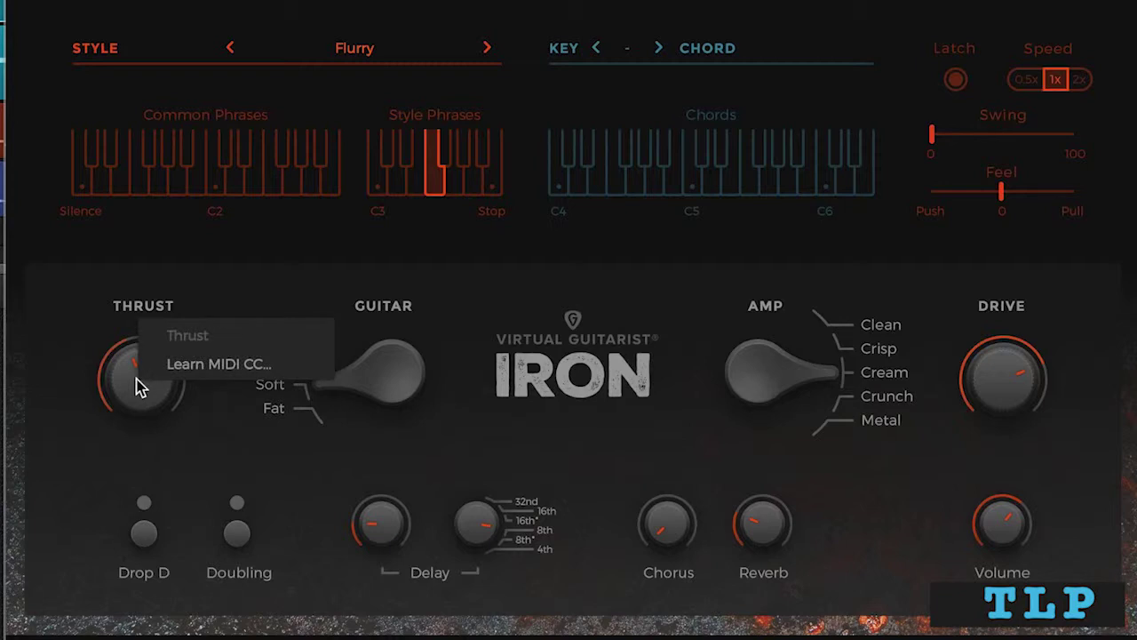
{"action": "left_click", "coordinate": [181, 368]}
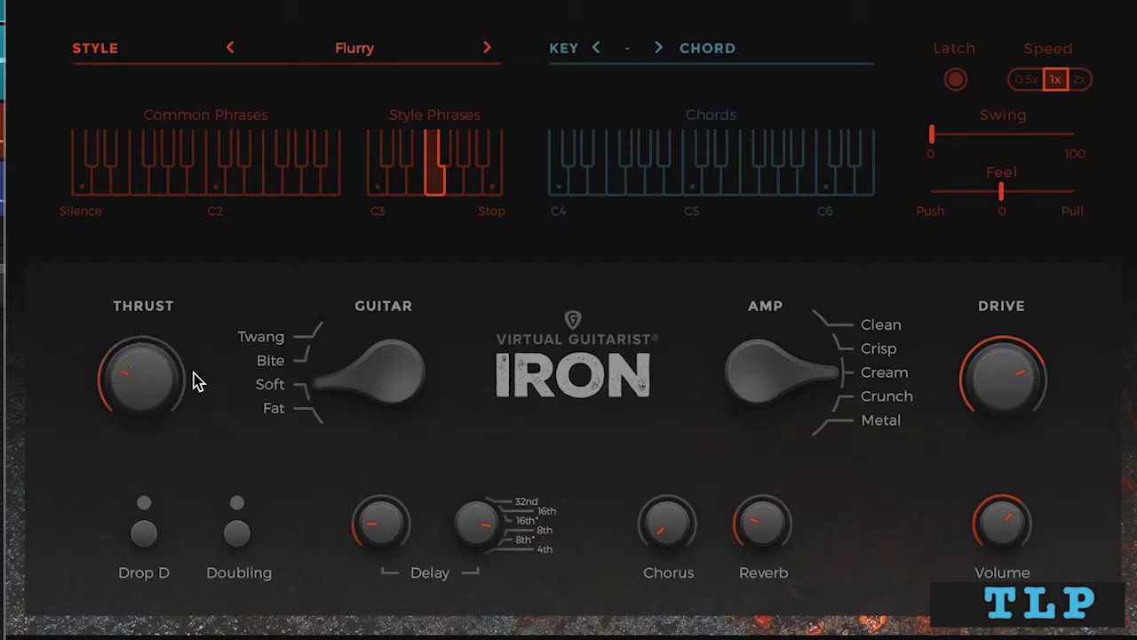
{"action": "right_click", "coordinate": [135, 374]}
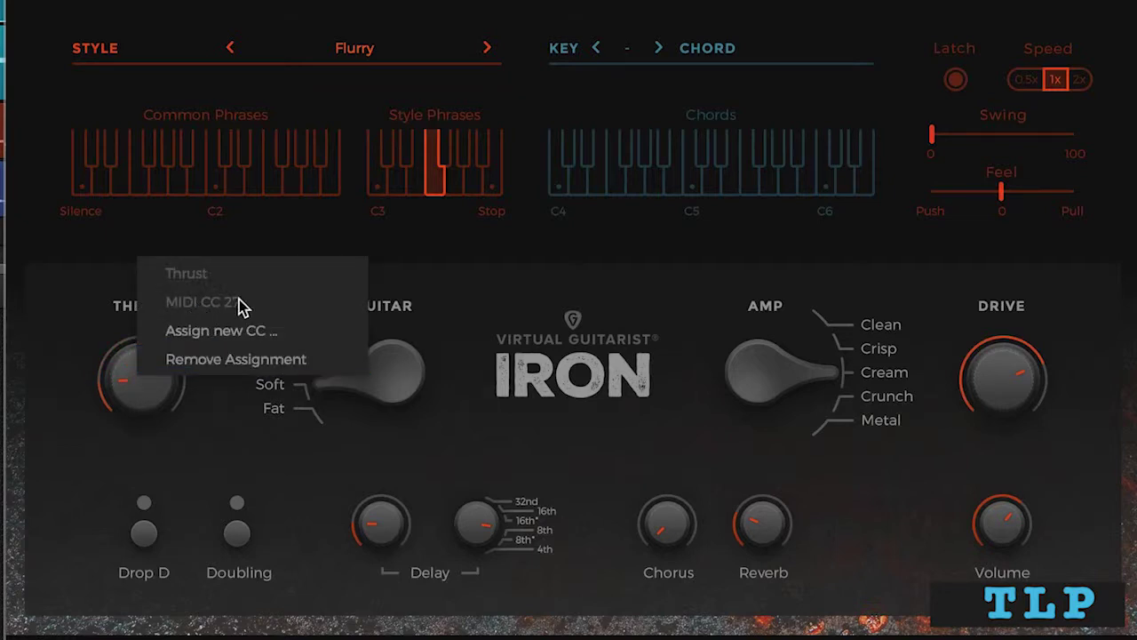
{"action": "left_click", "coordinate": [196, 436]}
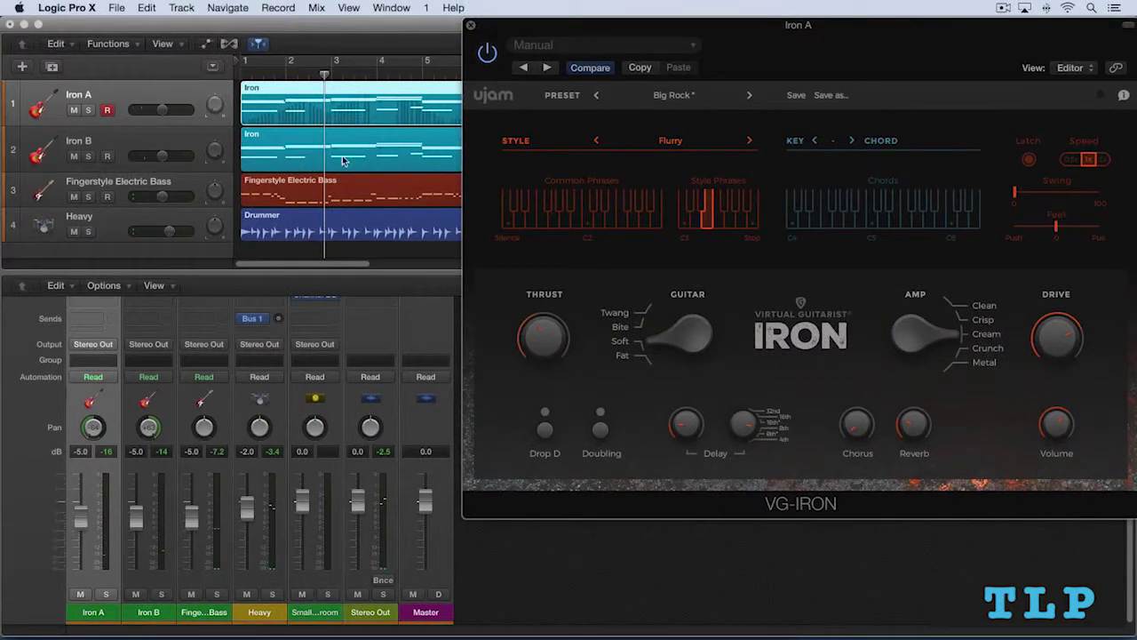
Link the plug-in window to the selected track and set Iron B's guitar to Fat with the Crunch amp.
{"action": "left_click", "coordinate": [197, 136]}
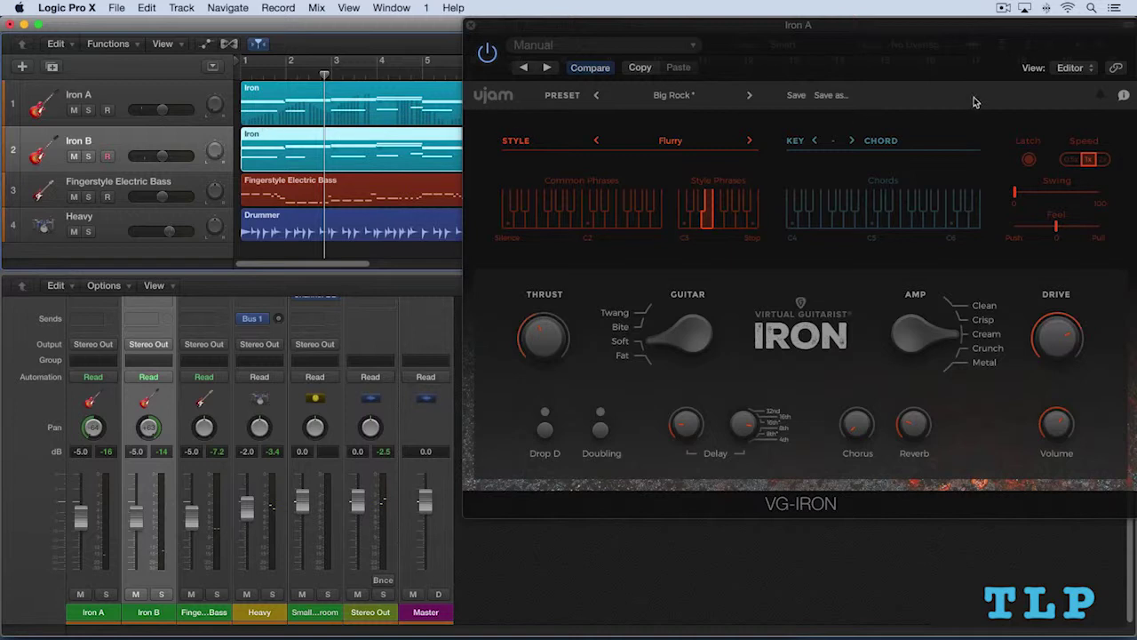
{"action": "left_click", "coordinate": [1116, 68]}
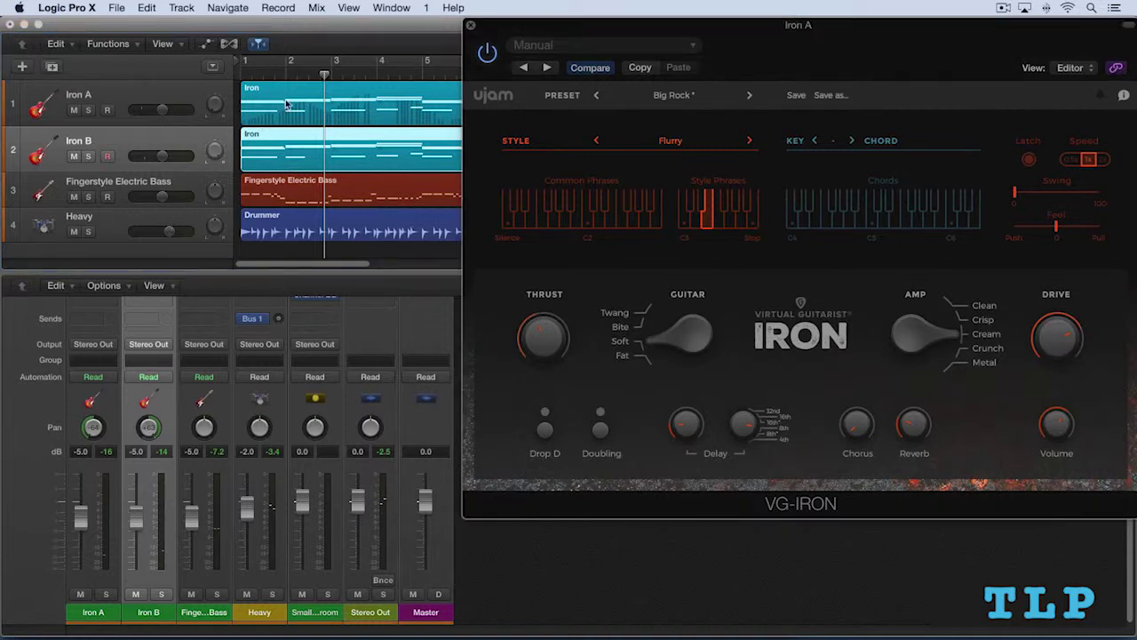
{"action": "left_click", "coordinate": [153, 97]}
{"action": "left_click", "coordinate": [157, 145]}
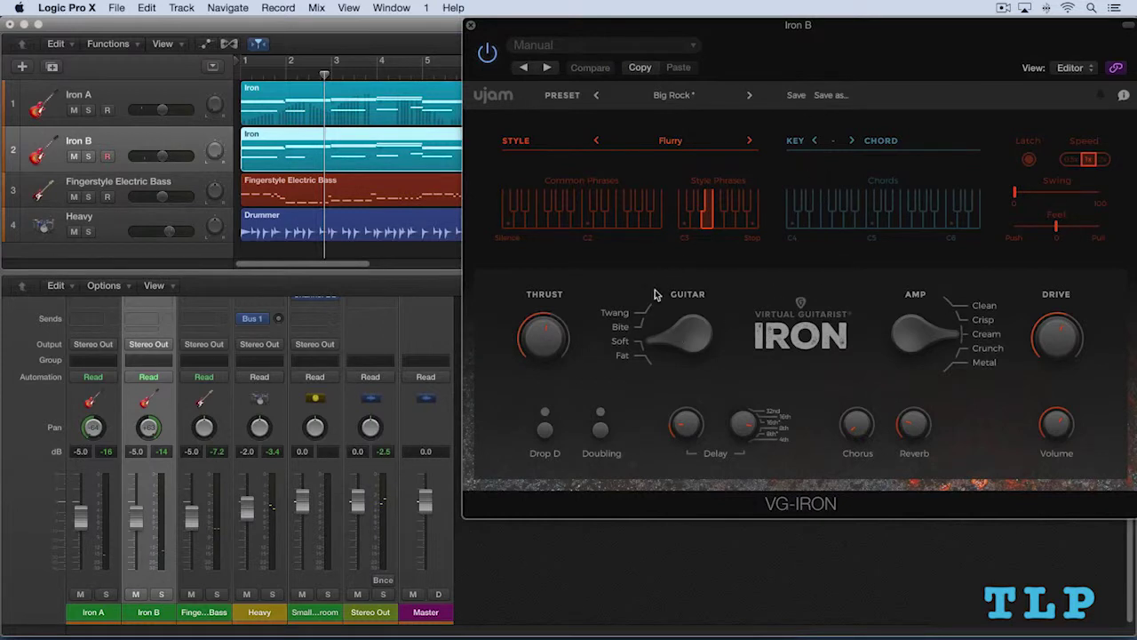
{"action": "left_click_drag", "start_coordinate": [677, 329], "coordinate": [676, 346]}
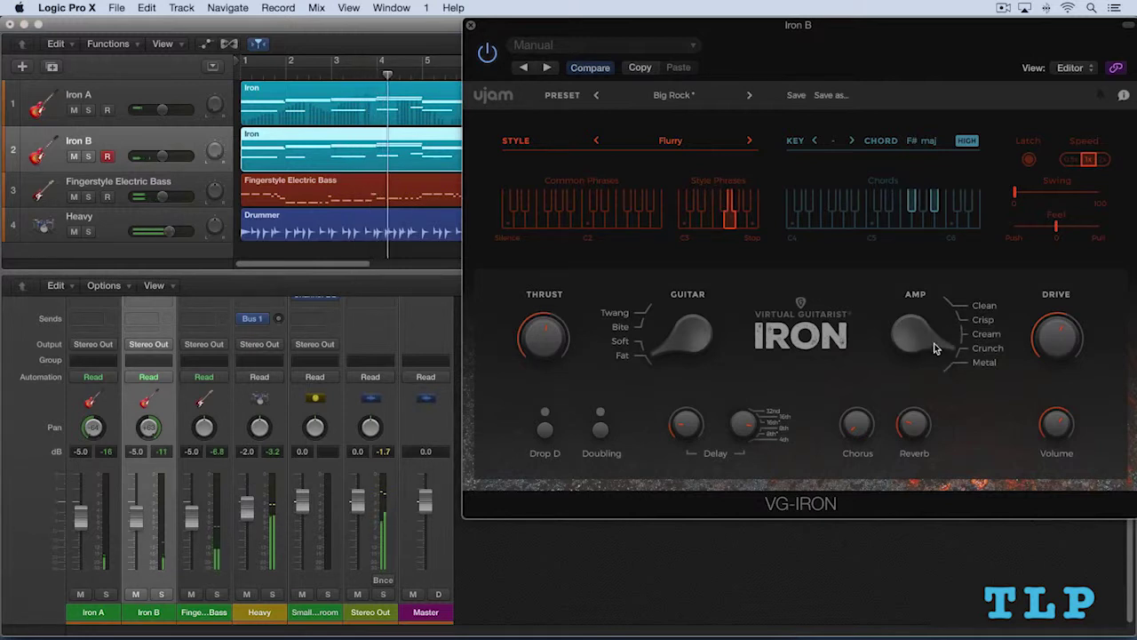
Solo Iron A and Iron B in turn to compare their tones, and clear both solos.
{"action": "left_click", "coordinate": [107, 594]}
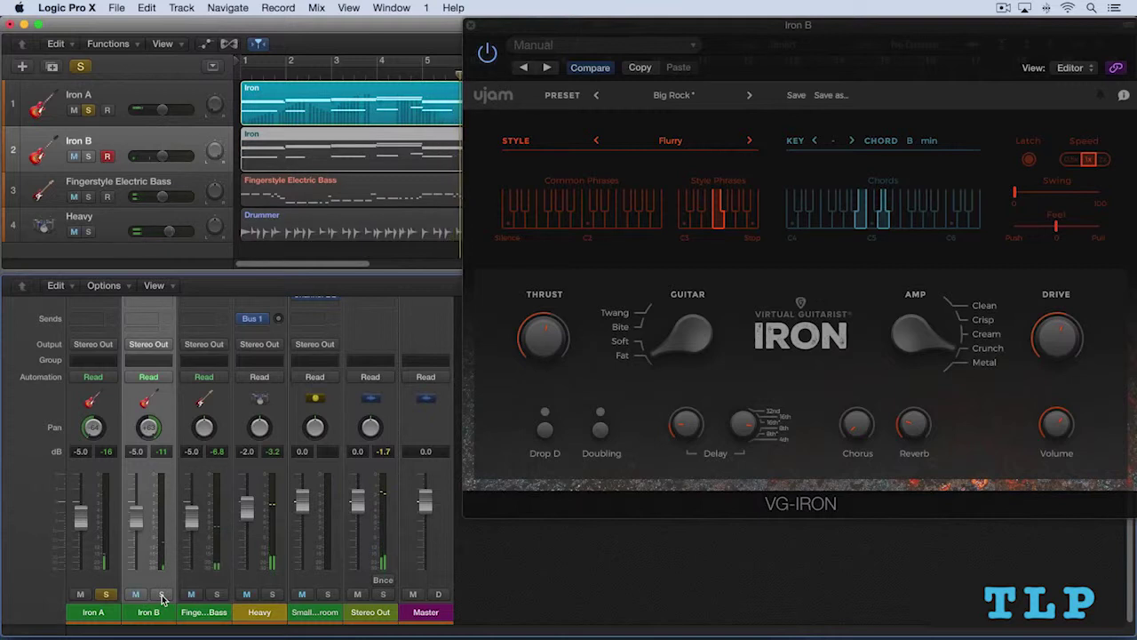
{"action": "left_click", "coordinate": [159, 594]}
{"action": "left_click", "coordinate": [106, 594]}
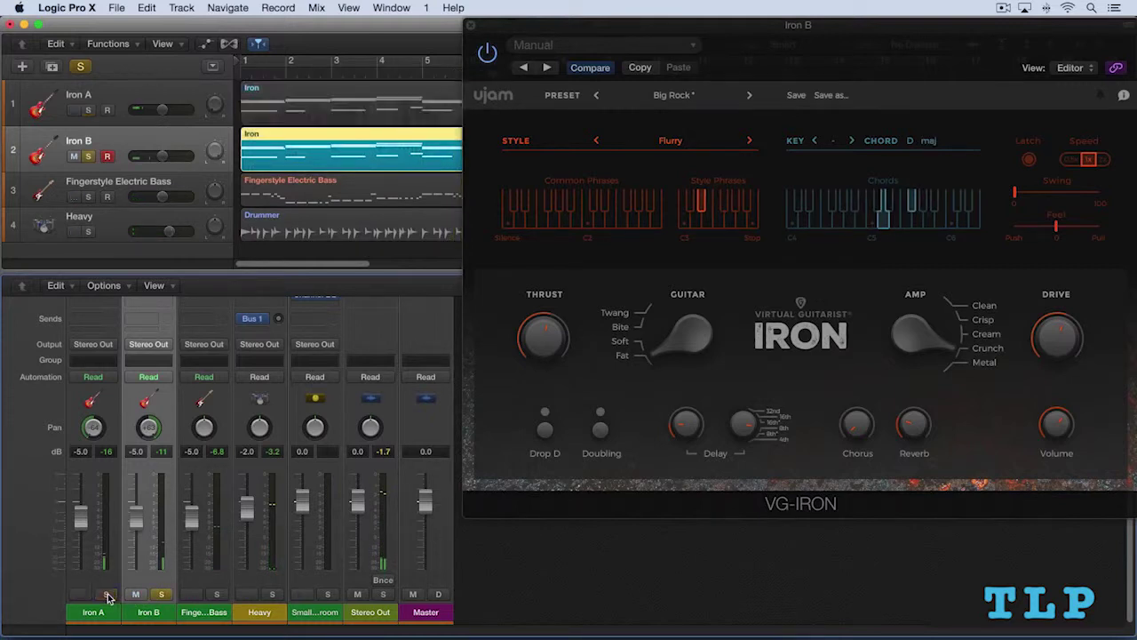
{"action": "left_click", "coordinate": [107, 595]}
{"action": "left_click", "coordinate": [161, 594]}
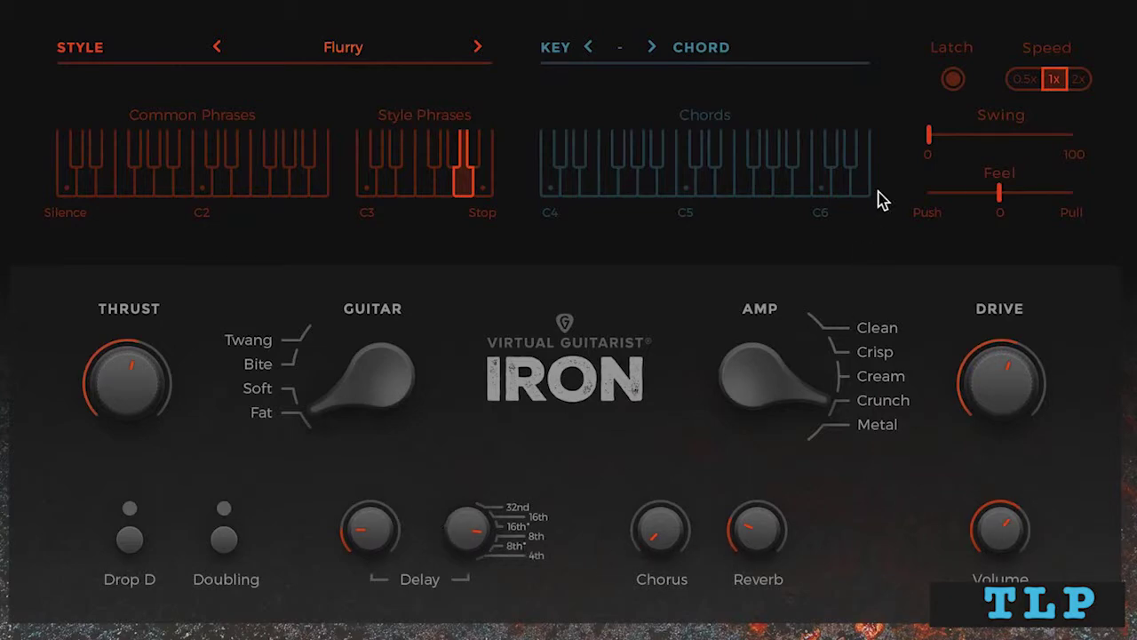
Add a moderate amount of Swing to Iron B, trying its Feel towards Push and settling it towards Pull.
{"action": "left_click_drag", "start_coordinate": [929, 142], "coordinate": [954, 147]}
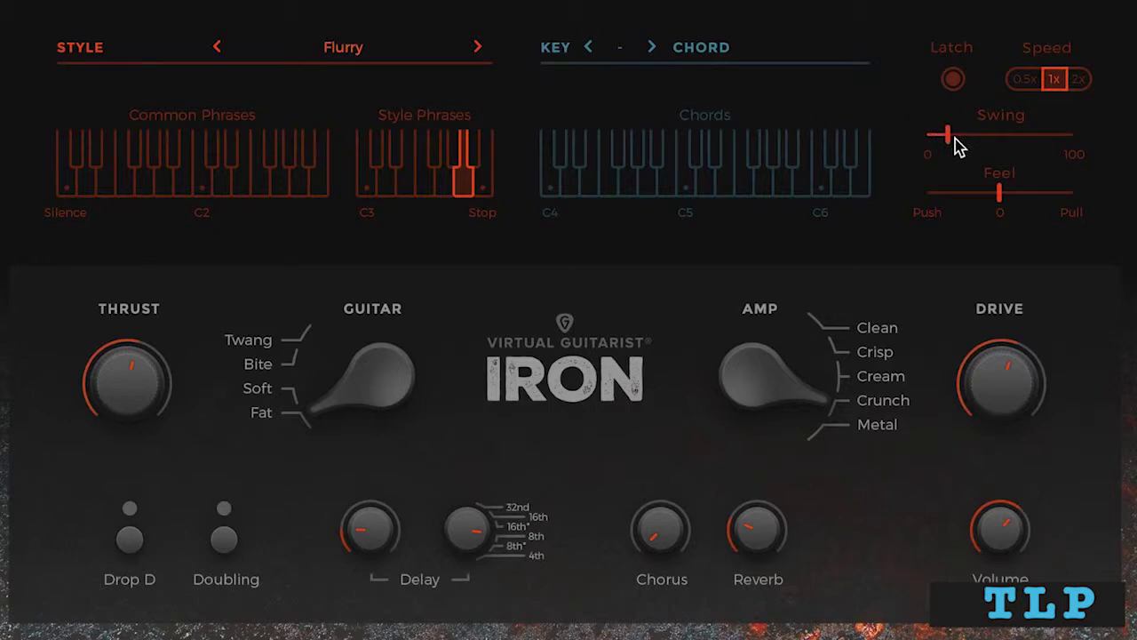
{"action": "left_click_drag", "start_coordinate": [949, 147], "coordinate": [959, 140]}
{"action": "left_click_drag", "start_coordinate": [1002, 196], "coordinate": [967, 193]}
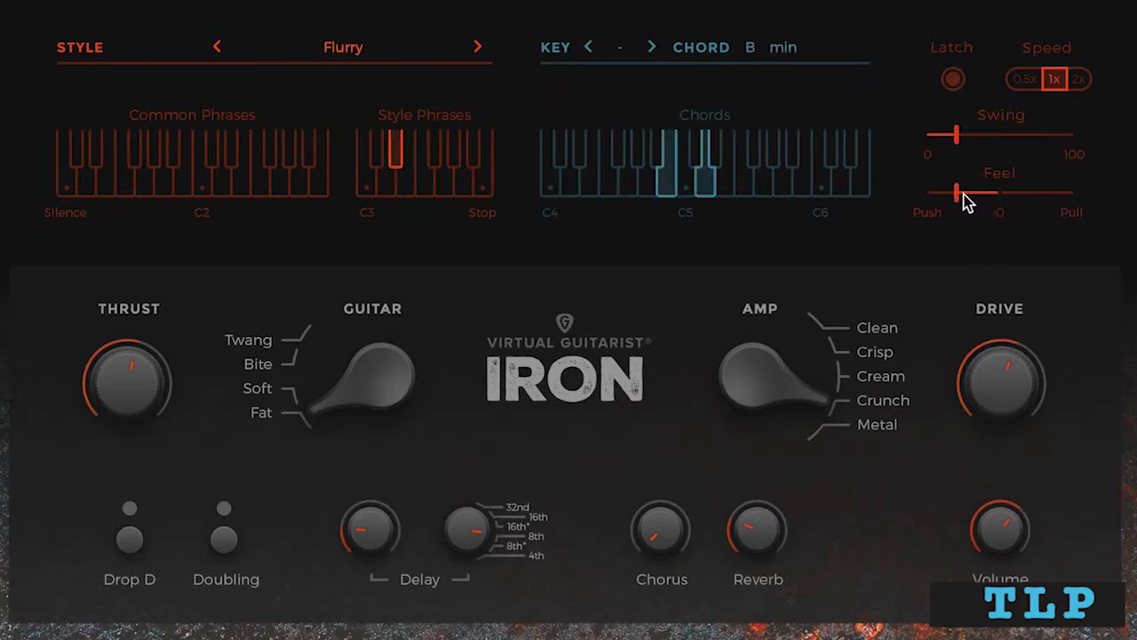
{"action": "left_click_drag", "start_coordinate": [958, 145], "coordinate": [960, 139]}
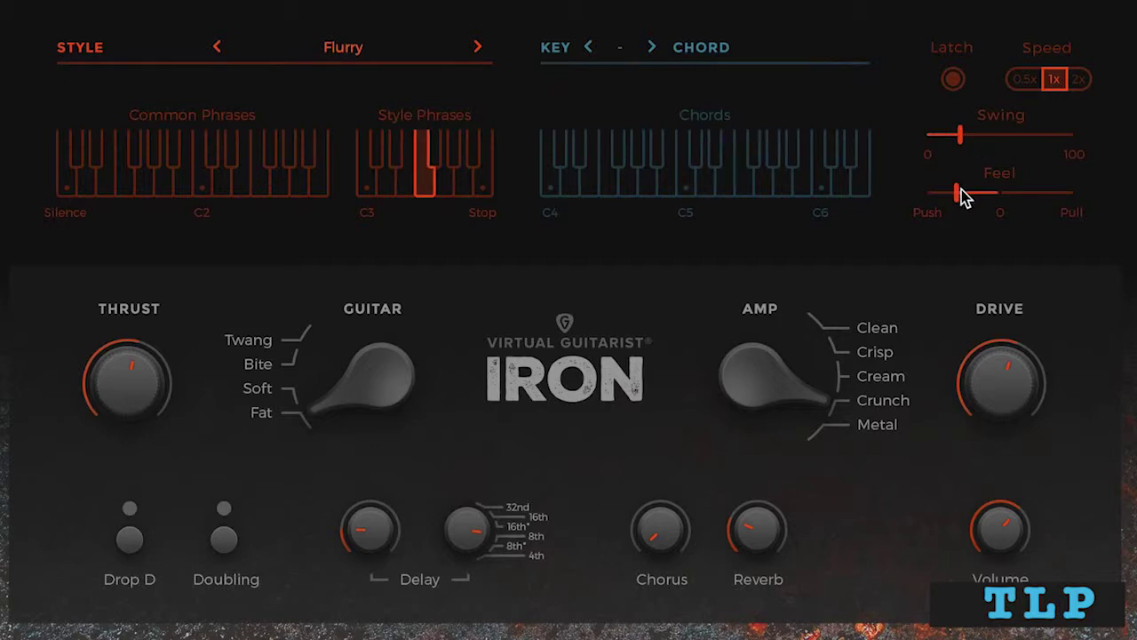
{"action": "left_click_drag", "start_coordinate": [966, 197], "coordinate": [1055, 183]}
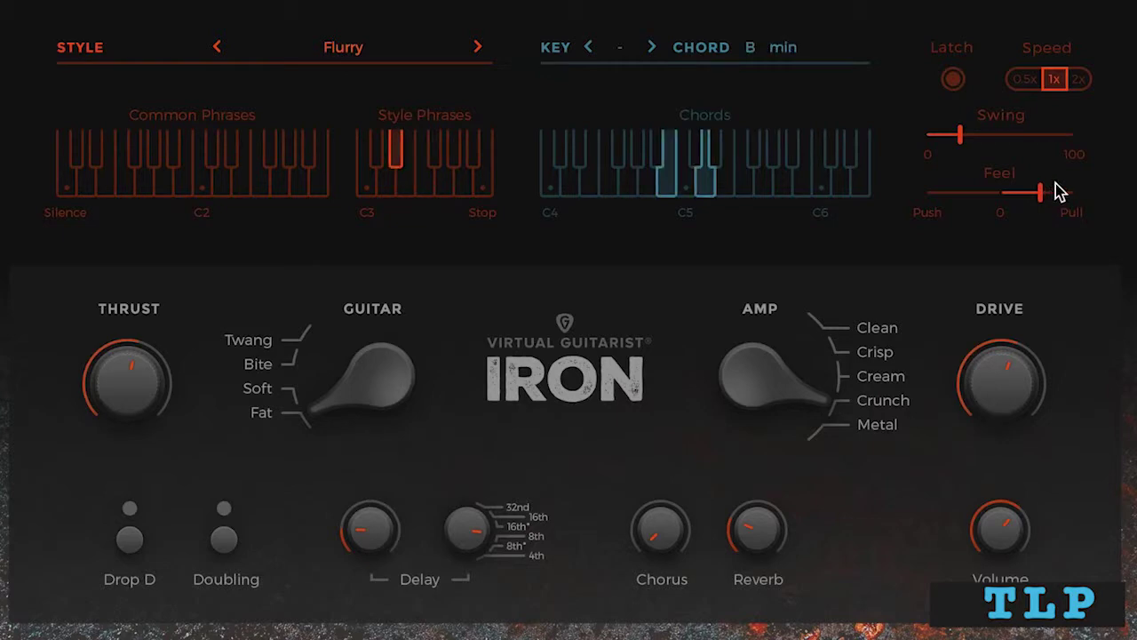
{"action": "left_click_drag", "start_coordinate": [1072, 182], "coordinate": [1051, 188]}
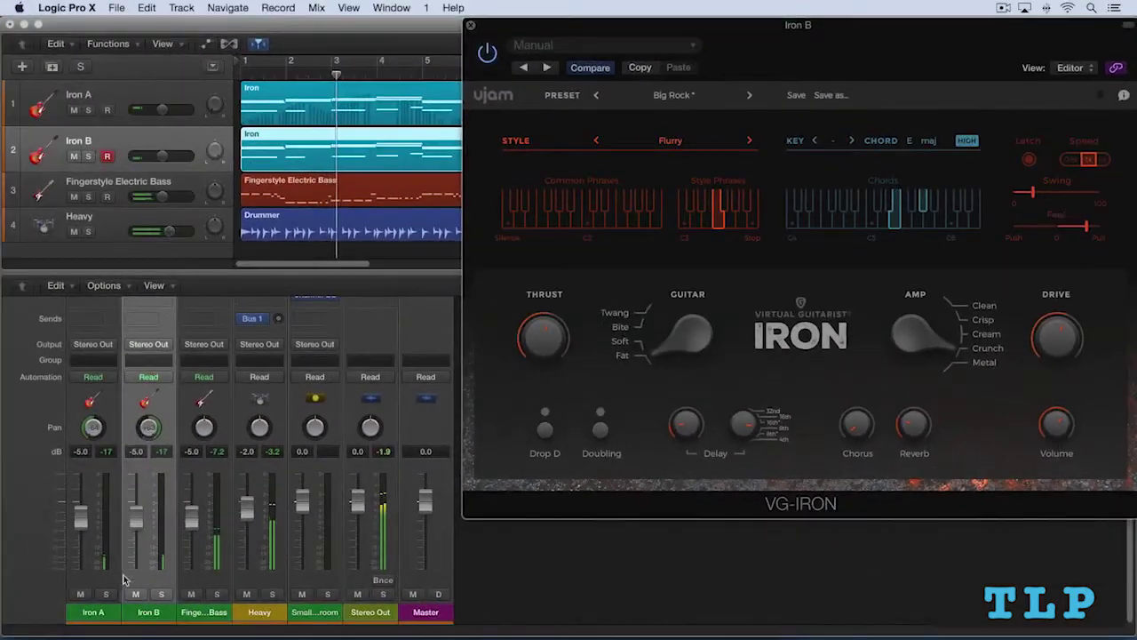
Solo Iron A and Iron B and start MIDI CC learn for Iron B's Feel slider.
{"action": "left_click", "coordinate": [107, 595]}
{"action": "left_click", "coordinate": [162, 595]}
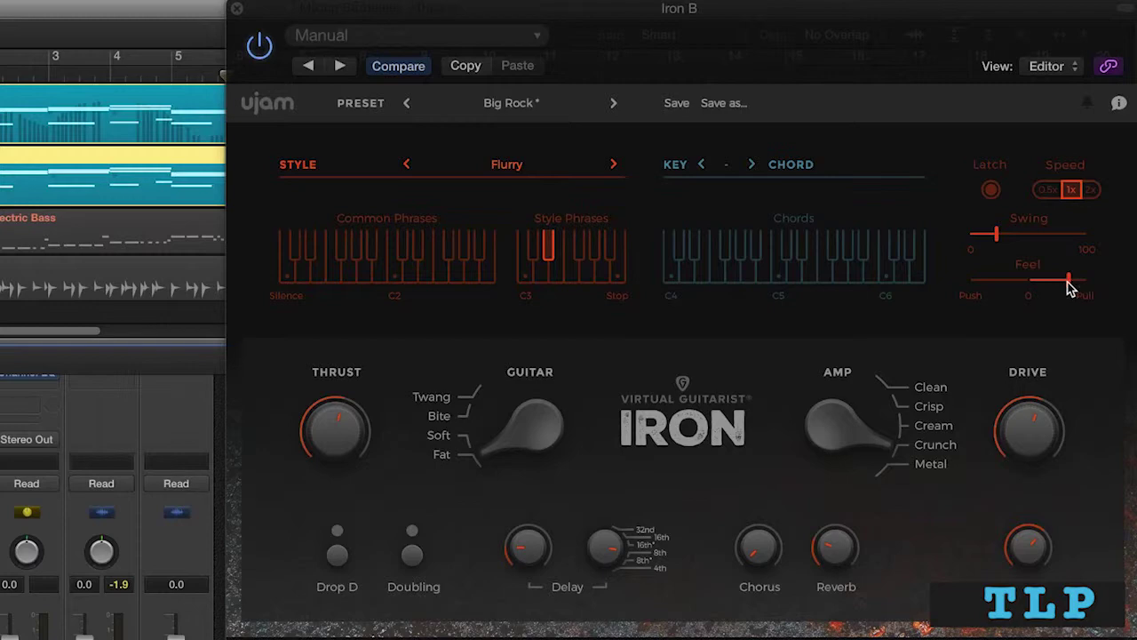
{"action": "right_click", "coordinate": [1069, 284]}
{"action": "left_click", "coordinate": [1022, 322]}
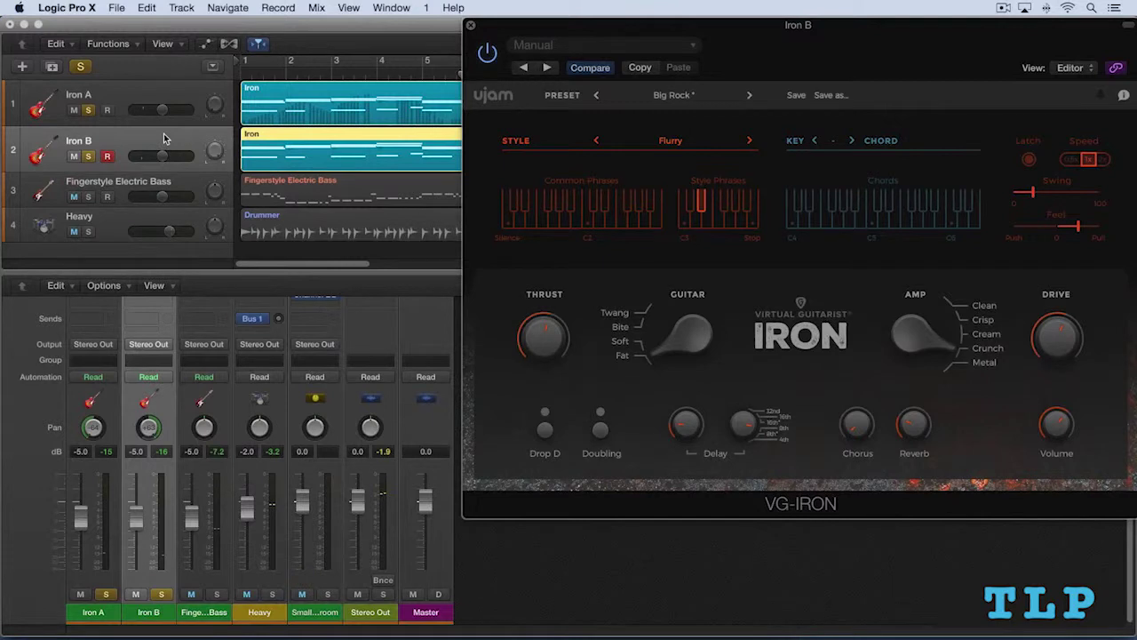
Record controller movements of the Feel slider onto the Iron B track and play the result back.
{"action": "left_click", "coordinate": [164, 138]}
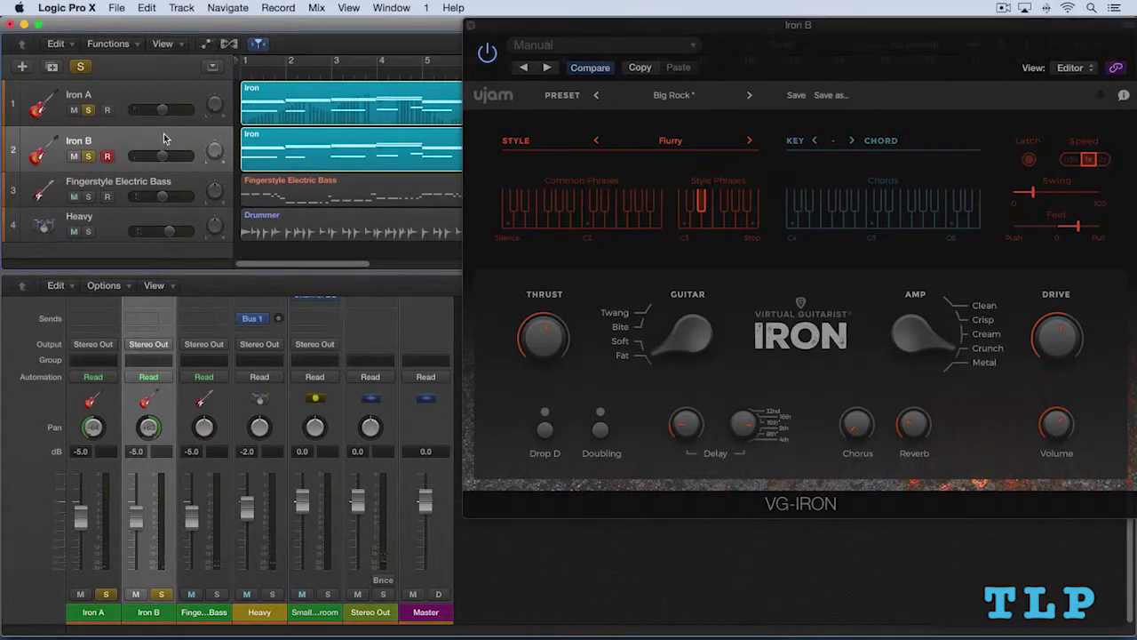
{"action": "key", "text": "r"}
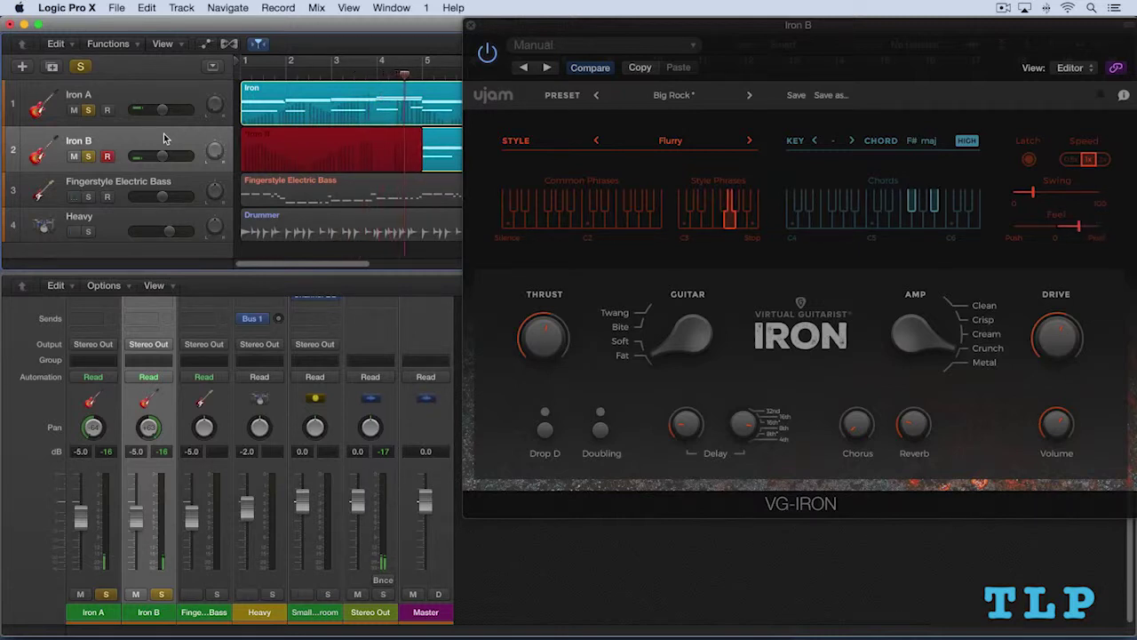
{"action": "key", "text": "space"}
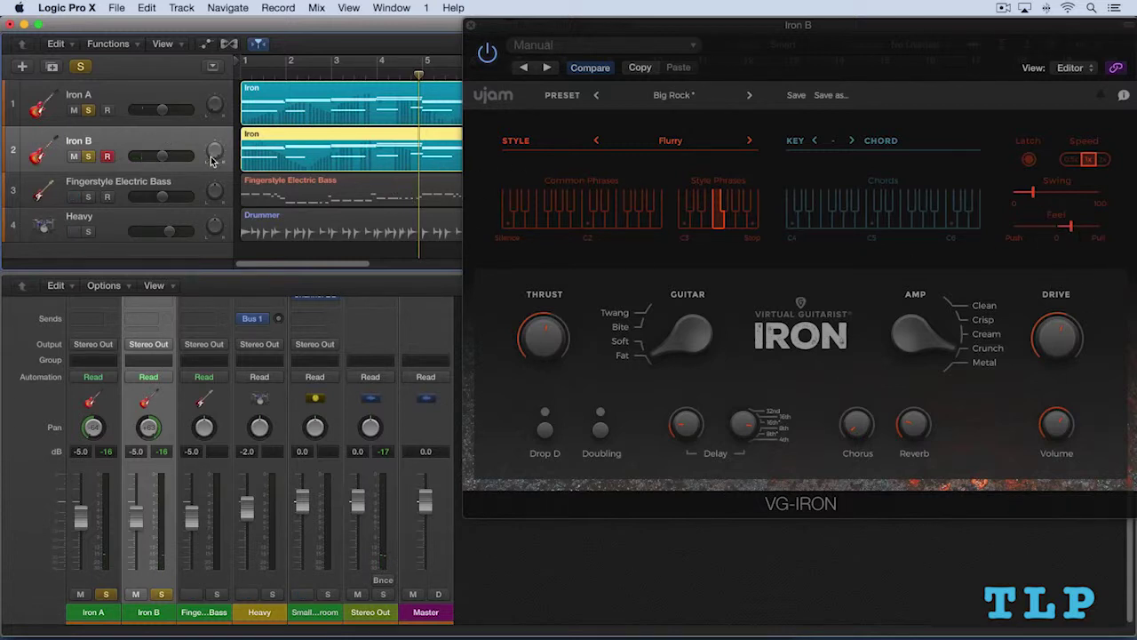
{"action": "key", "text": "space"}
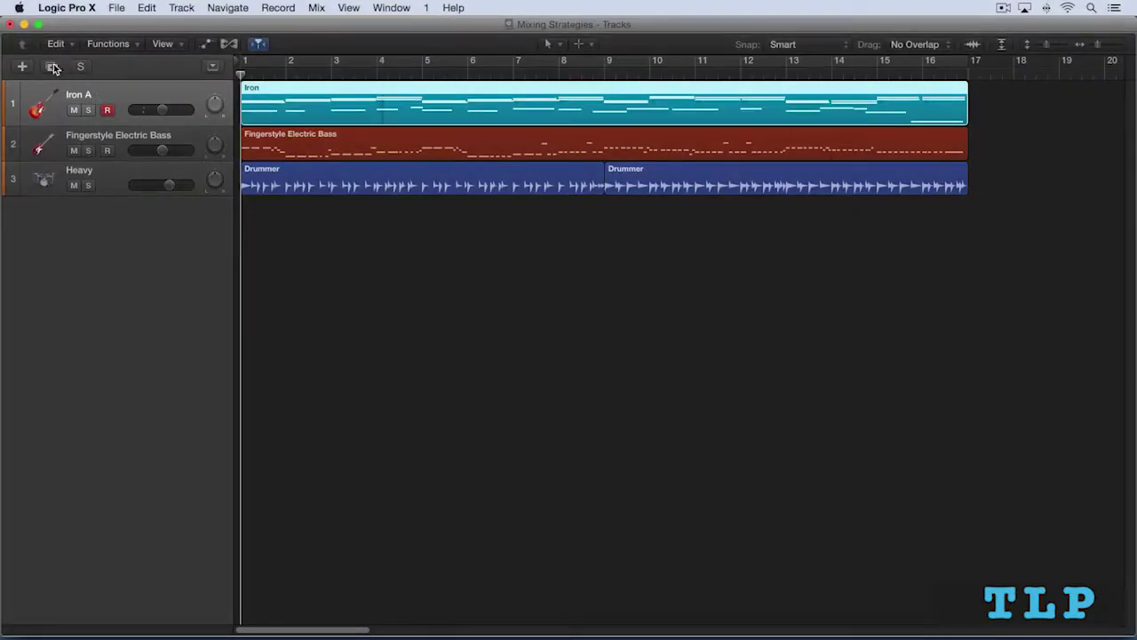
Duplicate the Iron A track, copy the Iron region onto the new track and pan the two guitars to opposite sides.
{"action": "left_click", "coordinate": [53, 67]}
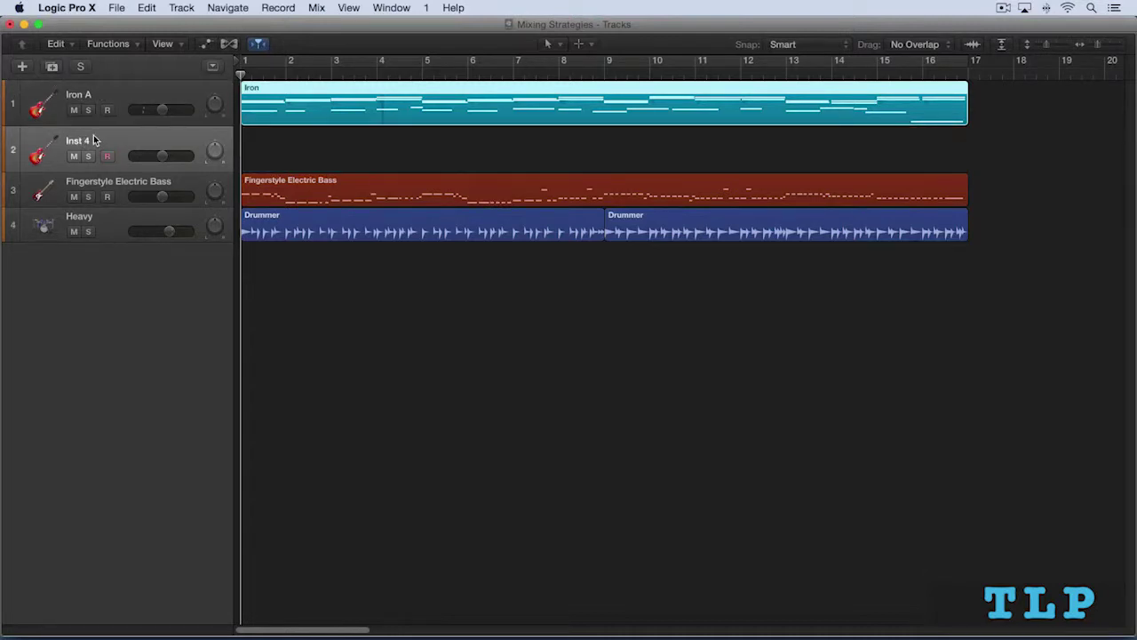
{"action": "key", "text": "x"}
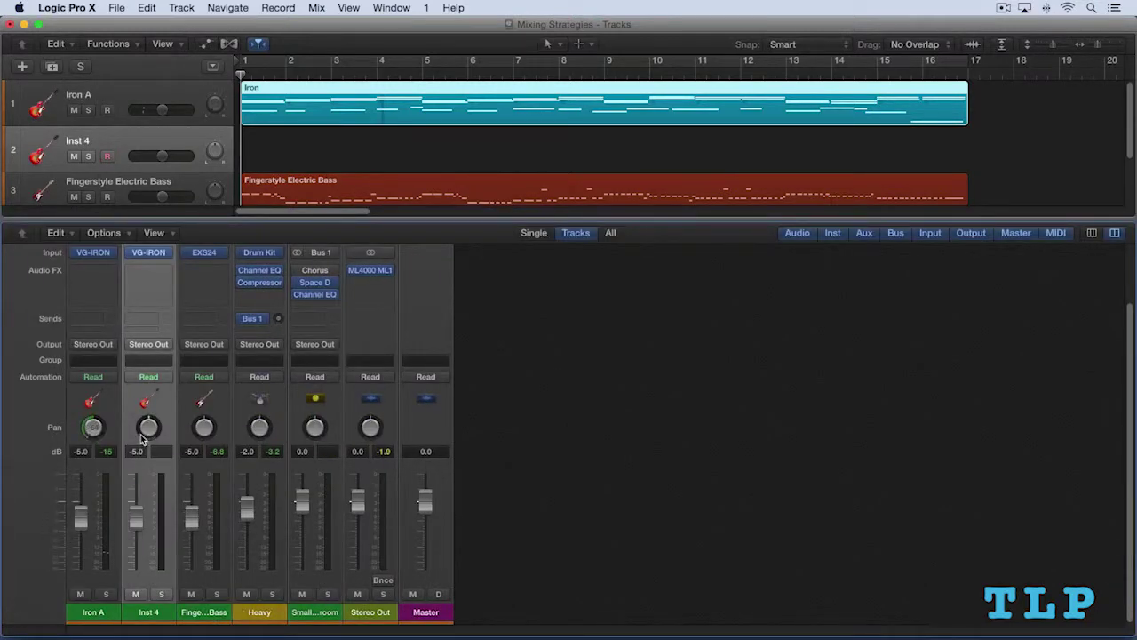
{"action": "left_click_drag", "start_coordinate": [321, 107], "coordinate": [321, 144]}
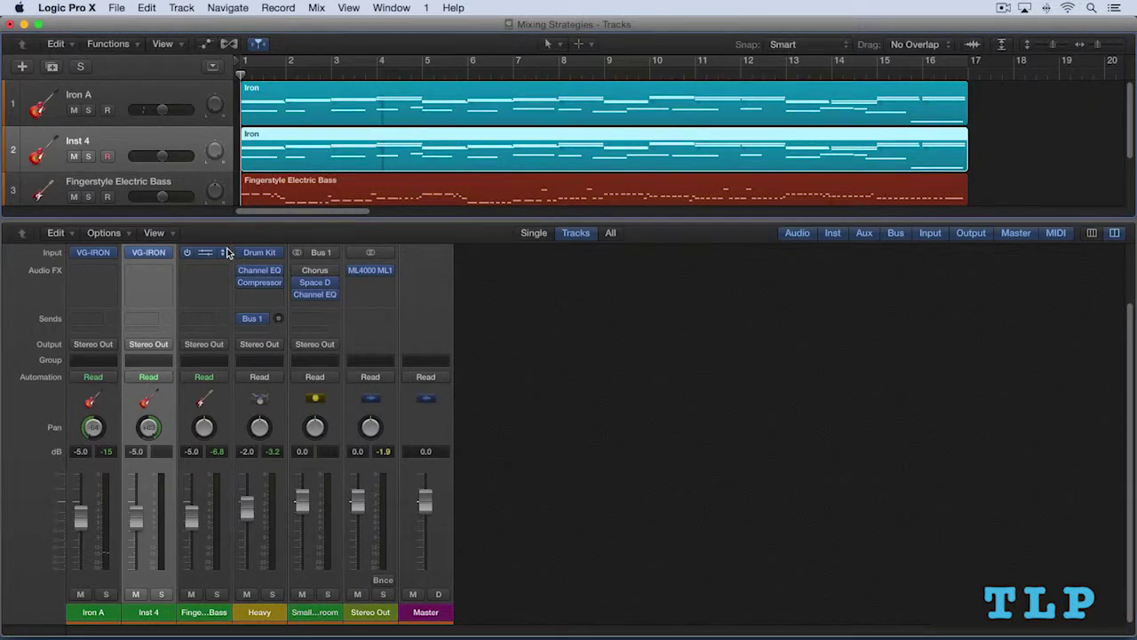
Open the duplicated region in the Score editor and move bass-clef phrase notes in bars 3 and 4 to different pitches.
{"action": "key", "text": "n"}
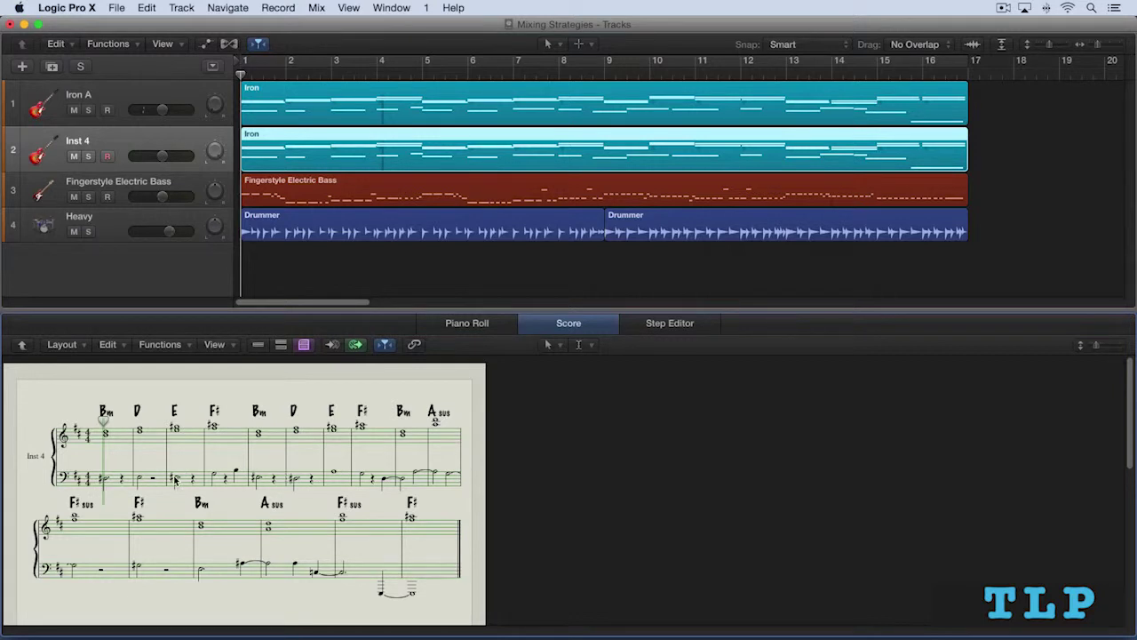
{"action": "left_click_drag", "start_coordinate": [176, 480], "coordinate": [260, 478]}
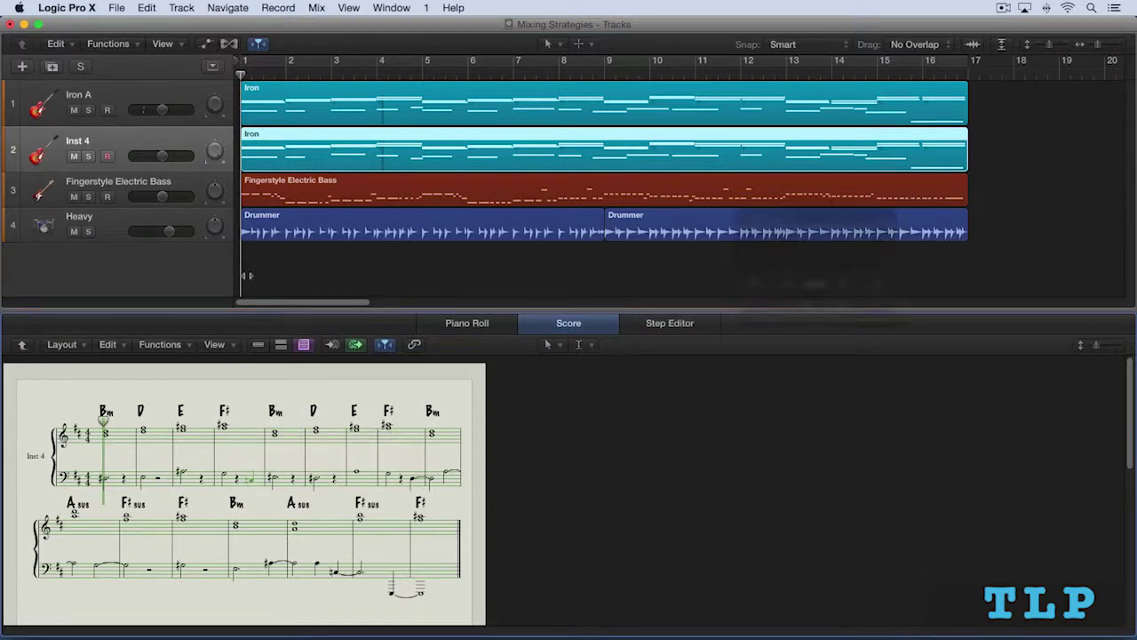
Try the Stop and Go Style on Iron A and play the song with both guitar tracks soloed.
{"action": "key", "text": "v"}
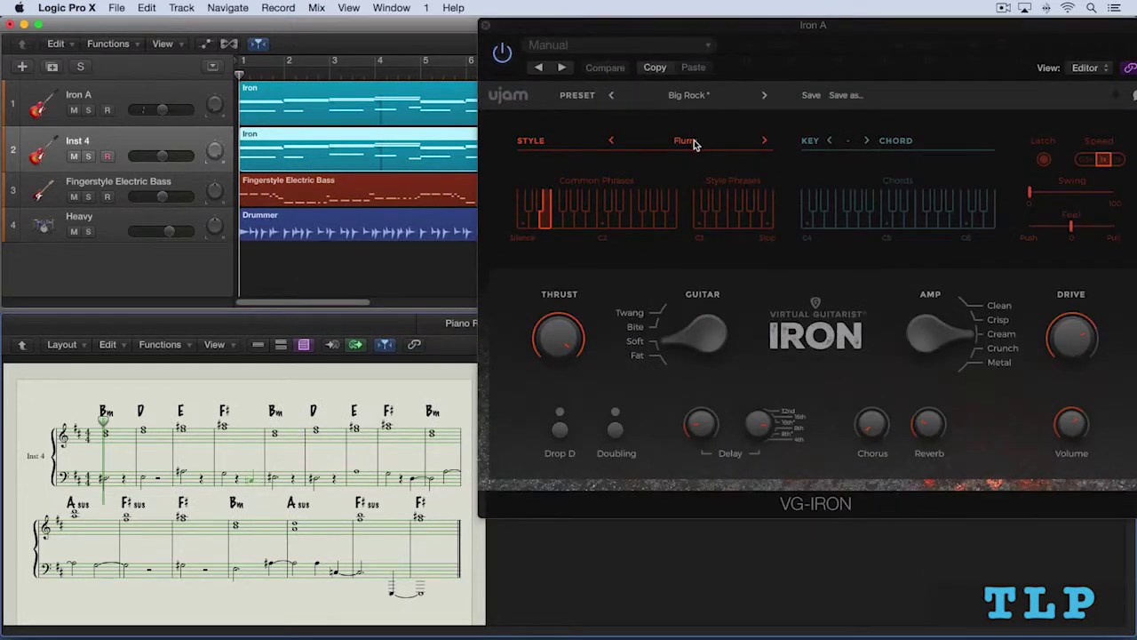
{"action": "left_click", "coordinate": [694, 142]}
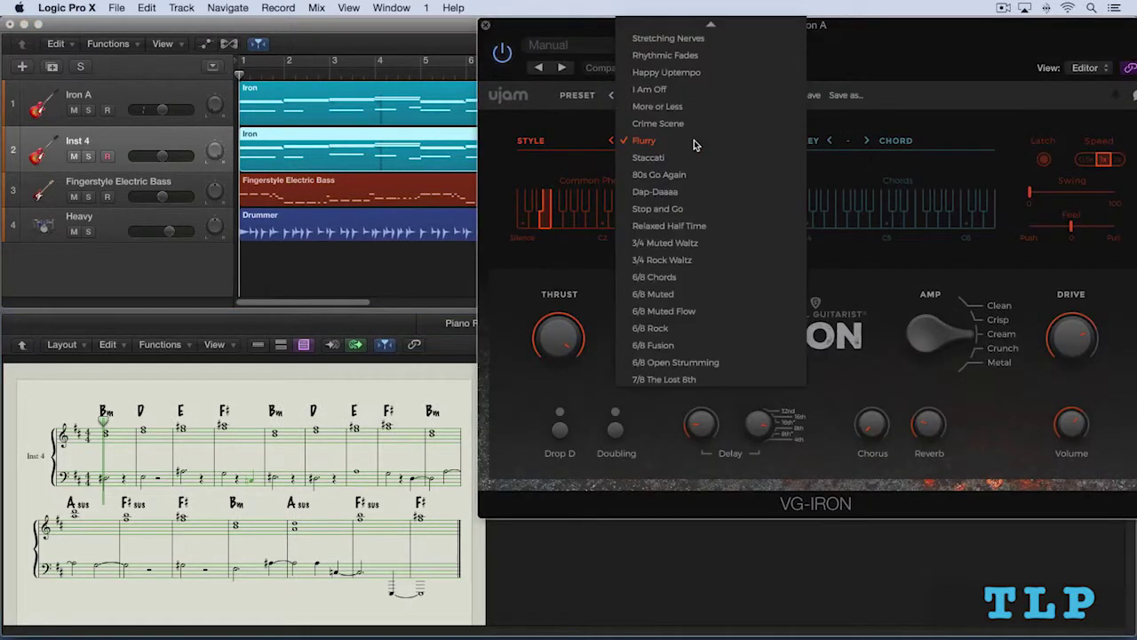
{"action": "left_click", "coordinate": [673, 210]}
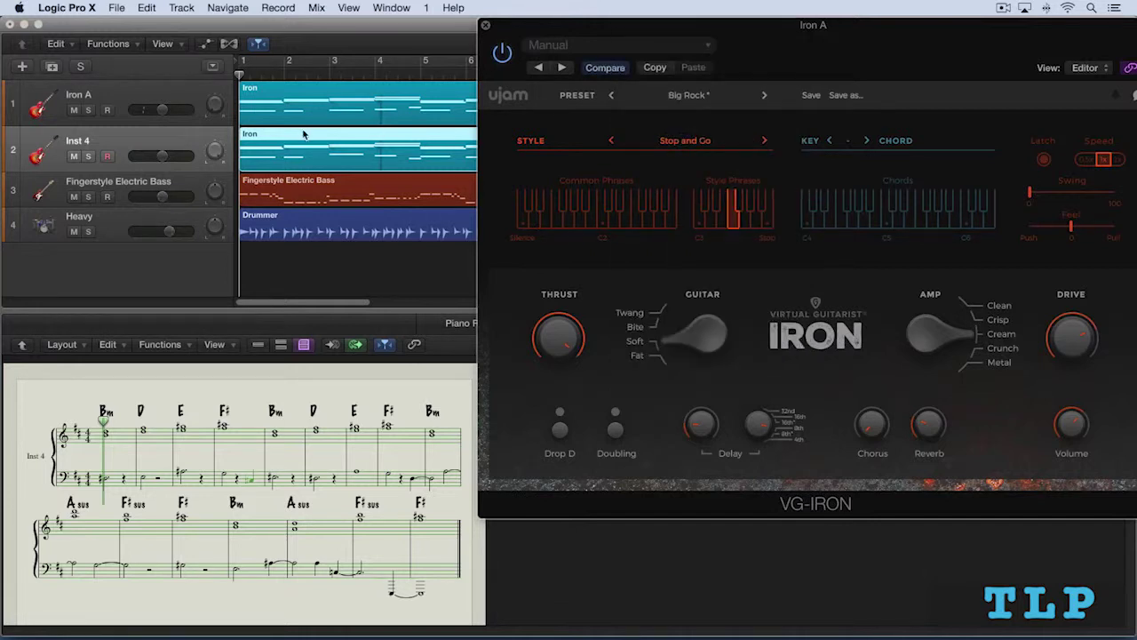
{"action": "key", "text": "space"}
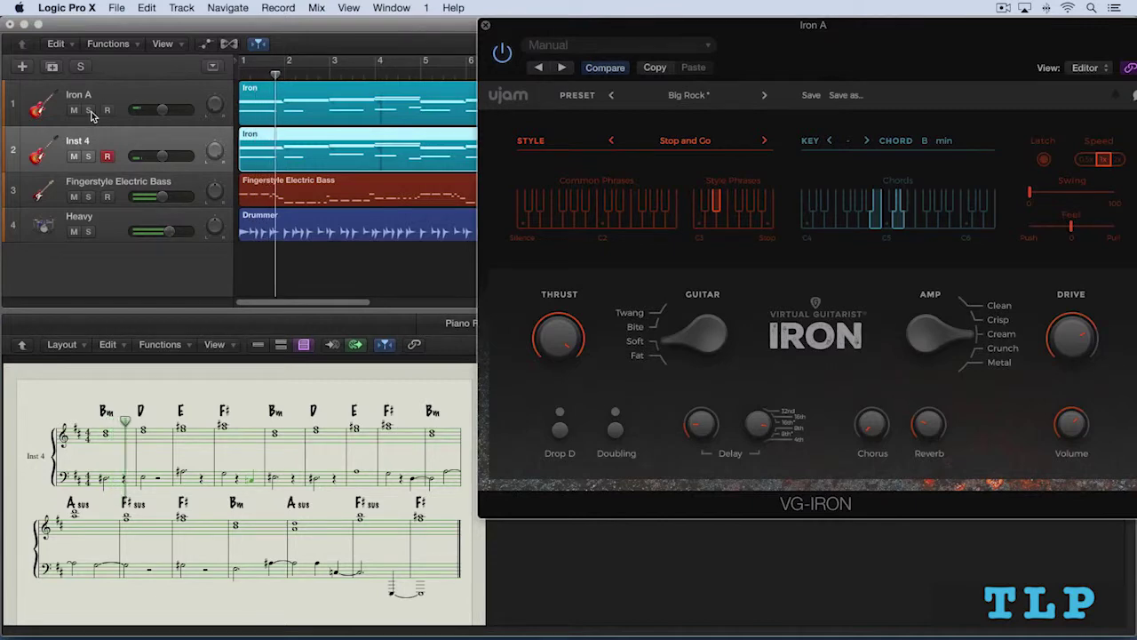
{"action": "left_click", "coordinate": [88, 110]}
{"action": "left_click", "coordinate": [90, 157]}
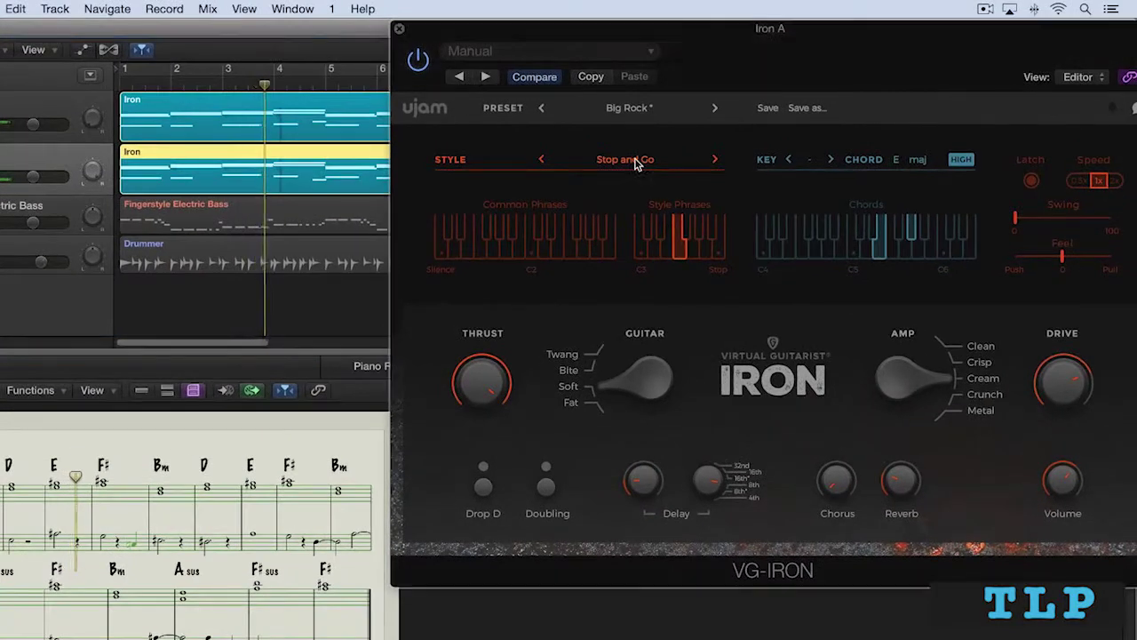
Change Iron A's Style during playback, trying Flurry and settling on Heaps of Muted 8th.
{"action": "left_click", "coordinate": [694, 145]}
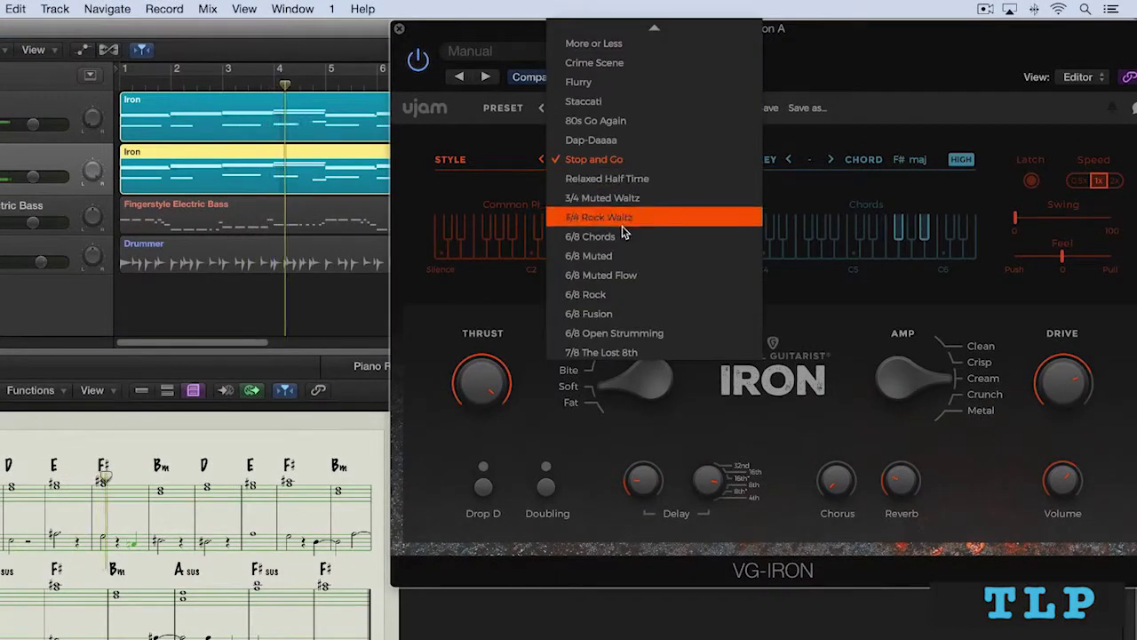
{"action": "left_click", "coordinate": [608, 89]}
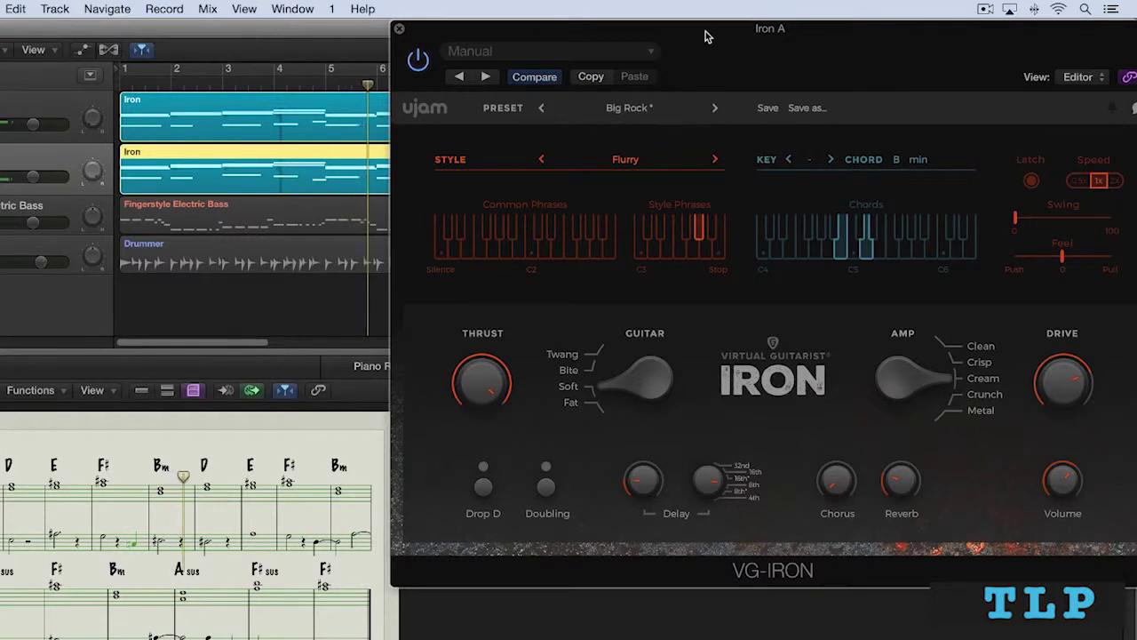
{"action": "left_click_drag", "start_coordinate": [709, 27], "coordinate": [698, 77]}
{"action": "left_click", "coordinate": [616, 211]}
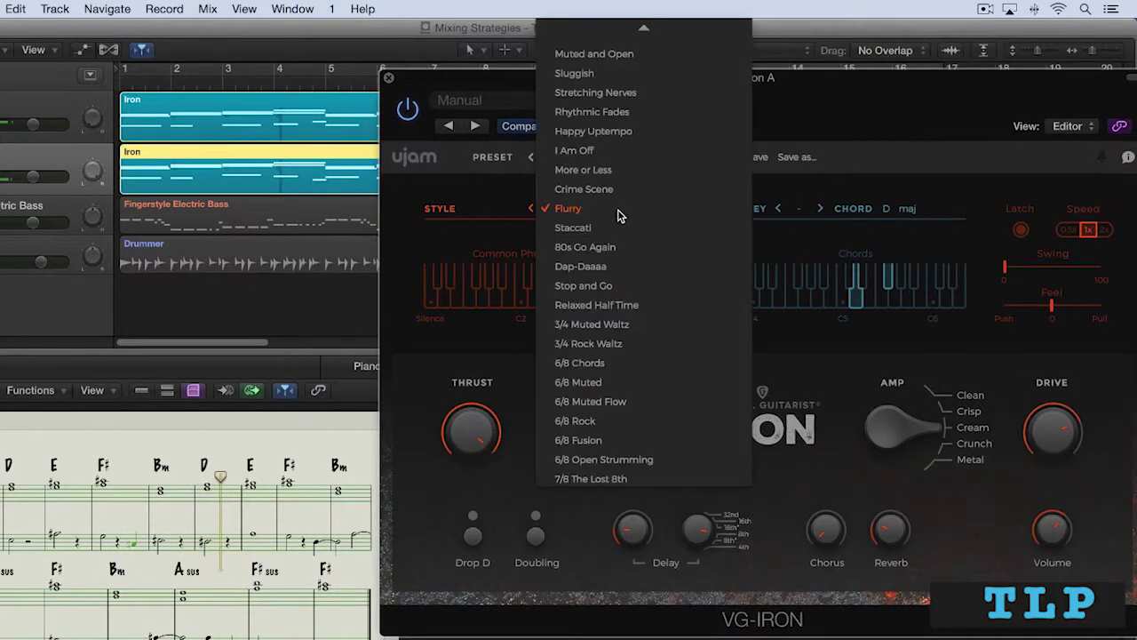
{"action": "scroll", "coordinate": [609, 133], "scroll_direction": "up", "scroll_amount": 10}
{"action": "scroll", "coordinate": [602, 121], "scroll_direction": "up", "scroll_amount": 3}
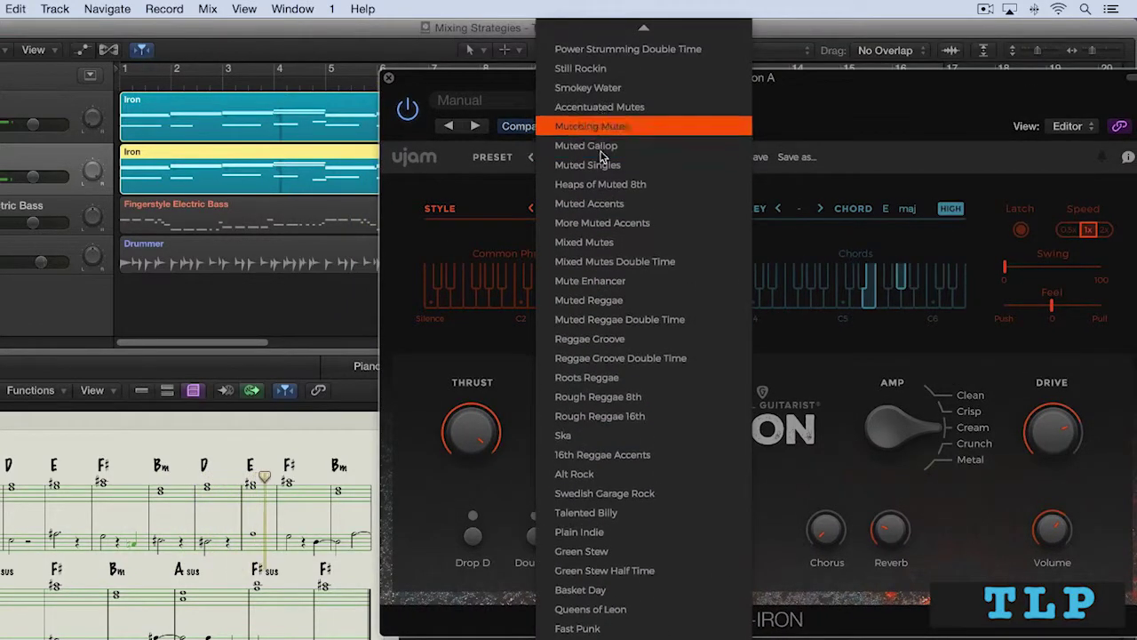
{"action": "left_click", "coordinate": [601, 185]}
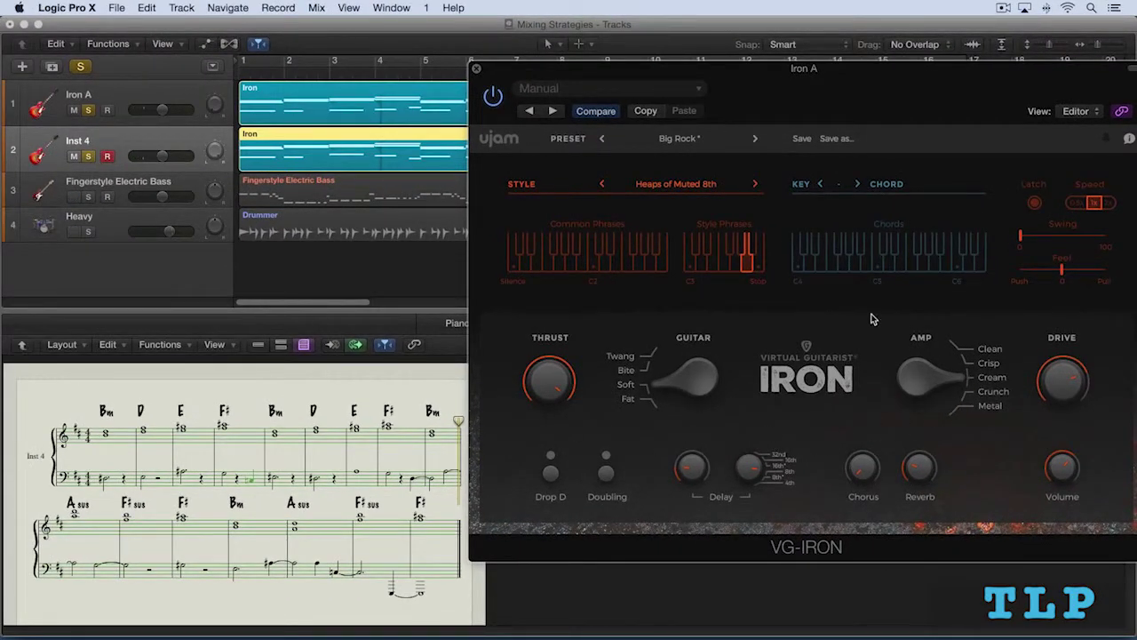
Clear both guitar solos and give Iron A a little Swing, a Feel towards Pull and less Thrust.
{"action": "left_click", "coordinate": [89, 157]}
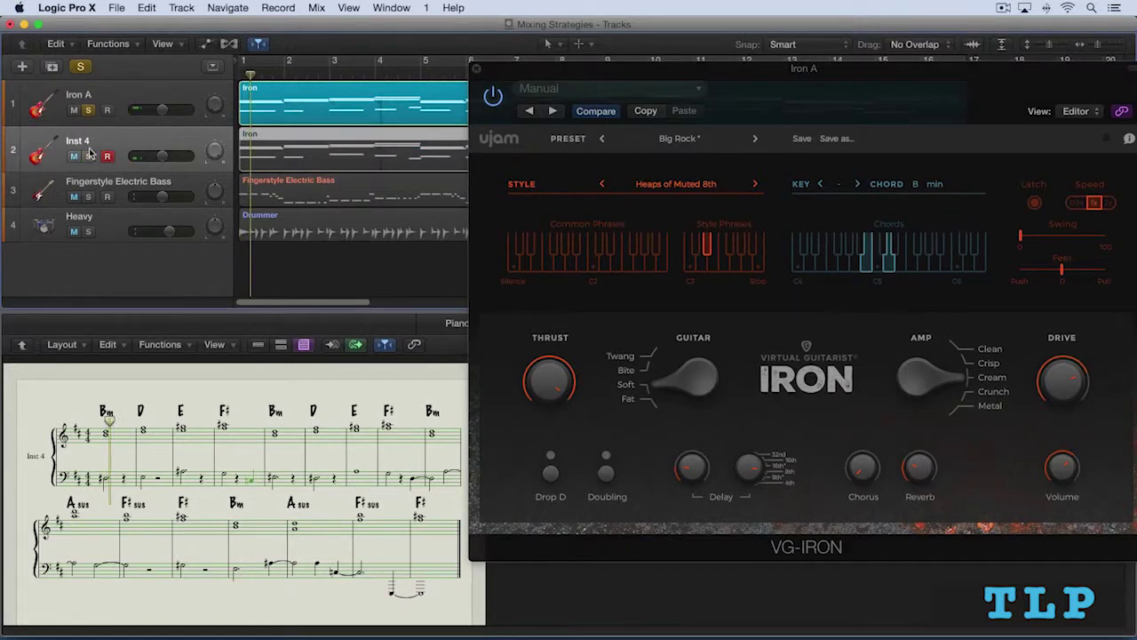
{"action": "left_click", "coordinate": [88, 110]}
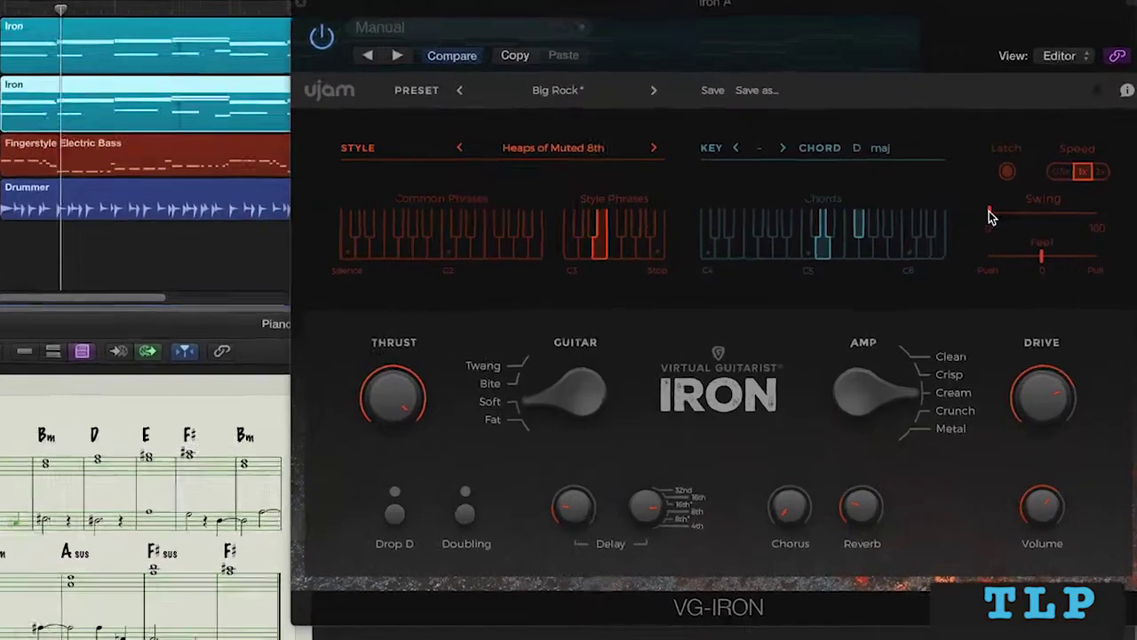
{"action": "left_click_drag", "start_coordinate": [988, 216], "coordinate": [1045, 238]}
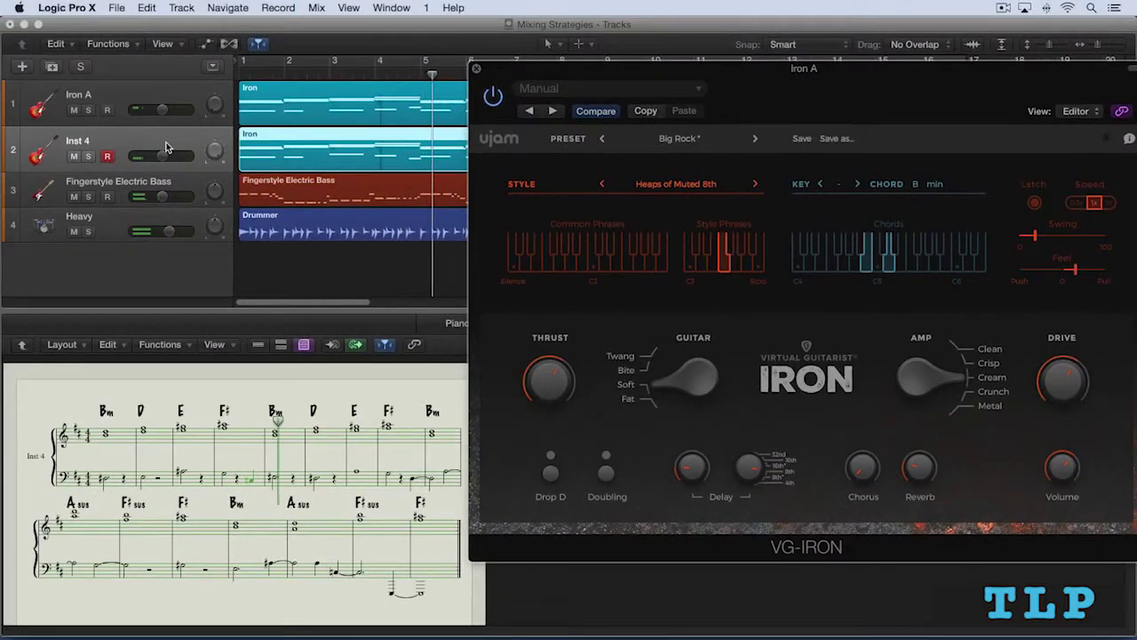
On the duplicate guitar, shift Feel slightly towards Pull, lower Drive, and set Guitar to Twang and Amp to Crisp.
{"action": "left_click", "coordinate": [168, 133]}
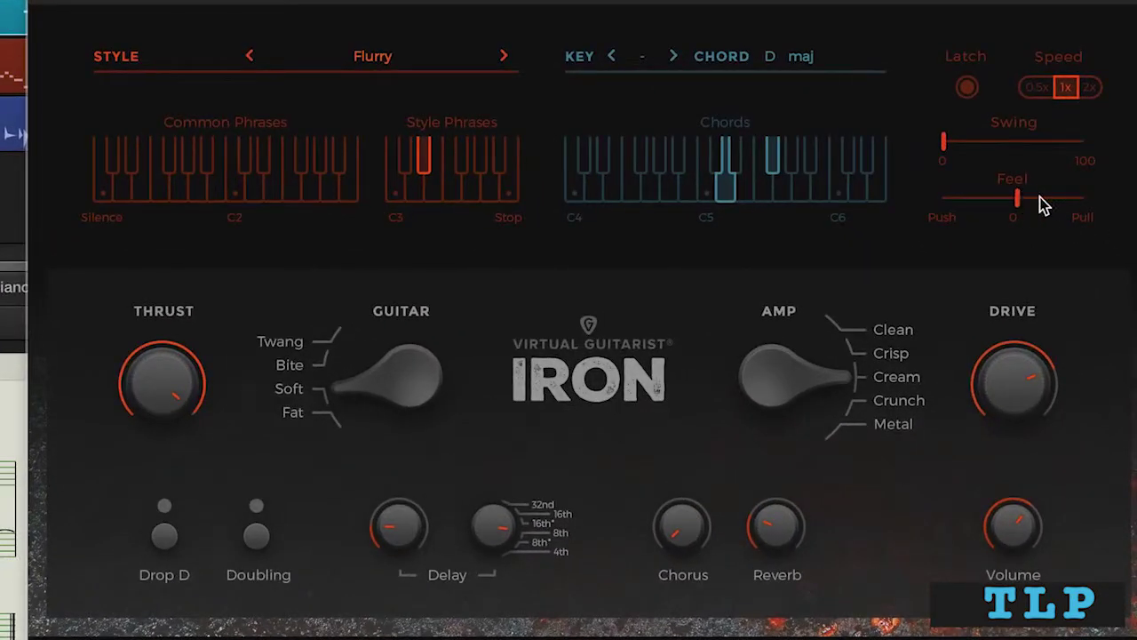
{"action": "left_click_drag", "start_coordinate": [1040, 197], "coordinate": [1033, 199]}
{"action": "left_click_drag", "start_coordinate": [1023, 337], "coordinate": [965, 406]}
{"action": "mouse_move", "coordinate": [780, 386]}
{"action": "left_mouse_down"}
{"action": "mouse_move", "coordinate": [779, 413]}
{"action": "mouse_move", "coordinate": [780, 398]}
{"action": "left_mouse_up"}
{"action": "left_click_drag", "start_coordinate": [436, 370], "coordinate": [427, 314]}
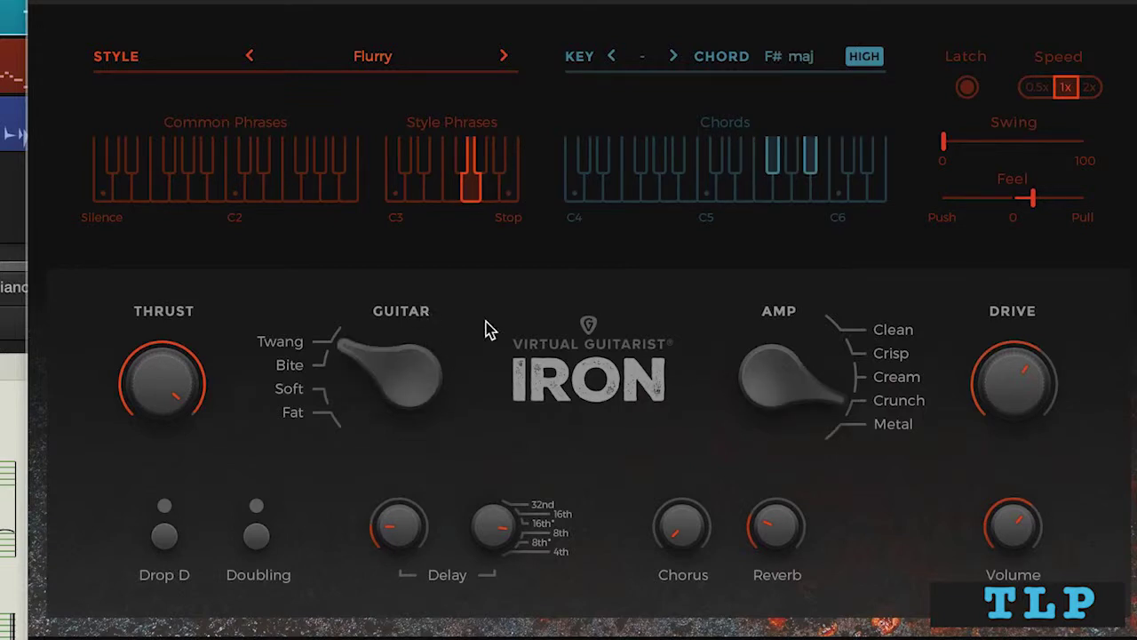
{"action": "left_click_drag", "start_coordinate": [817, 381], "coordinate": [816, 338]}
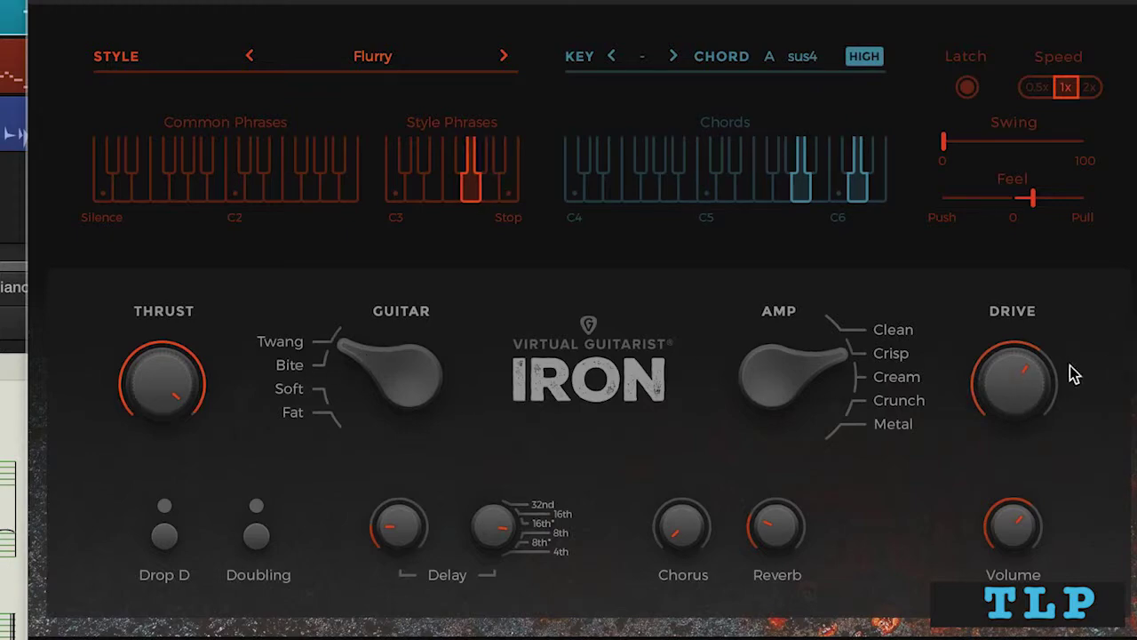
{"action": "left_click_drag", "start_coordinate": [1044, 388], "coordinate": [1018, 400]}
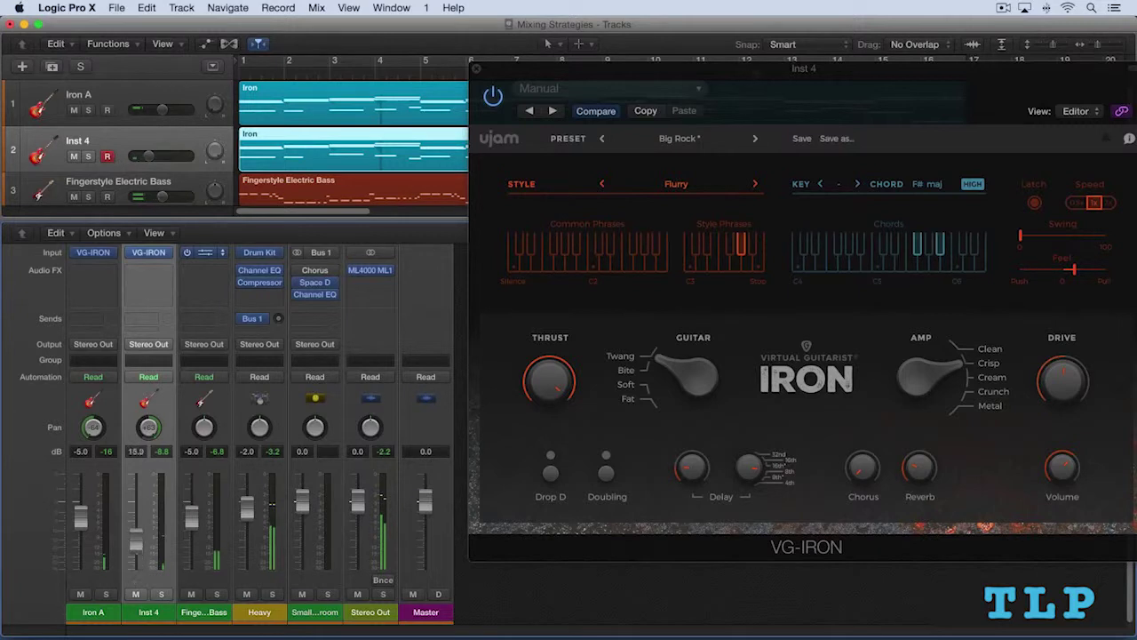
Balance the guitar levels in the mixer, with Iron A at about -1.4 dB and its duplicate at about -5.5 dB.
{"action": "left_click_drag", "start_coordinate": [76, 524], "coordinate": [75, 512]}
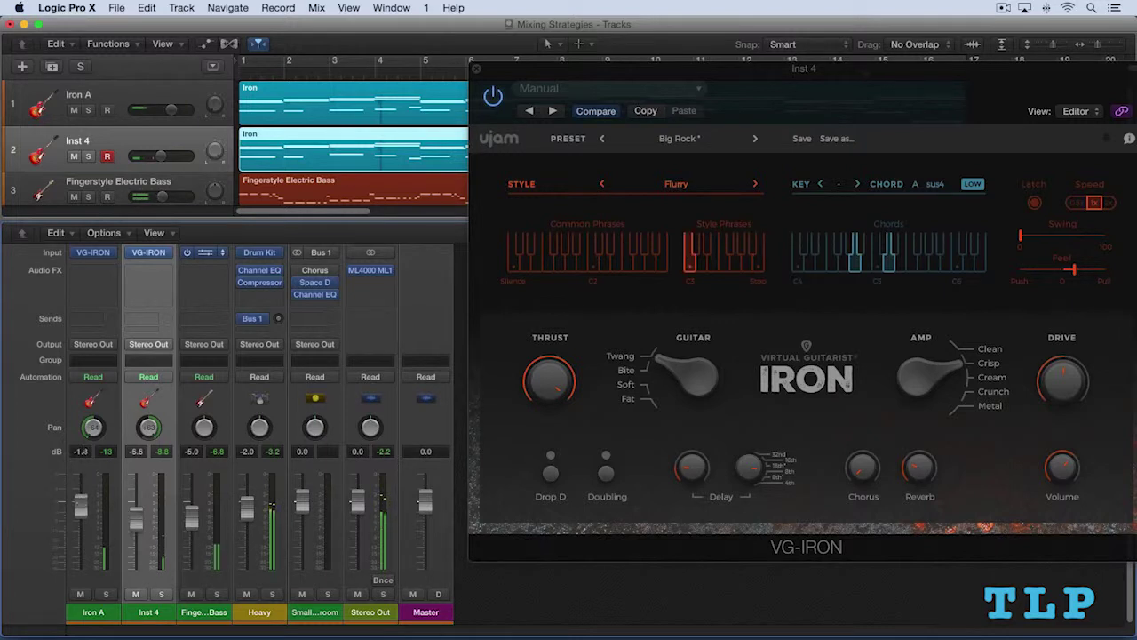
{"action": "left_click", "coordinate": [964, 371]}
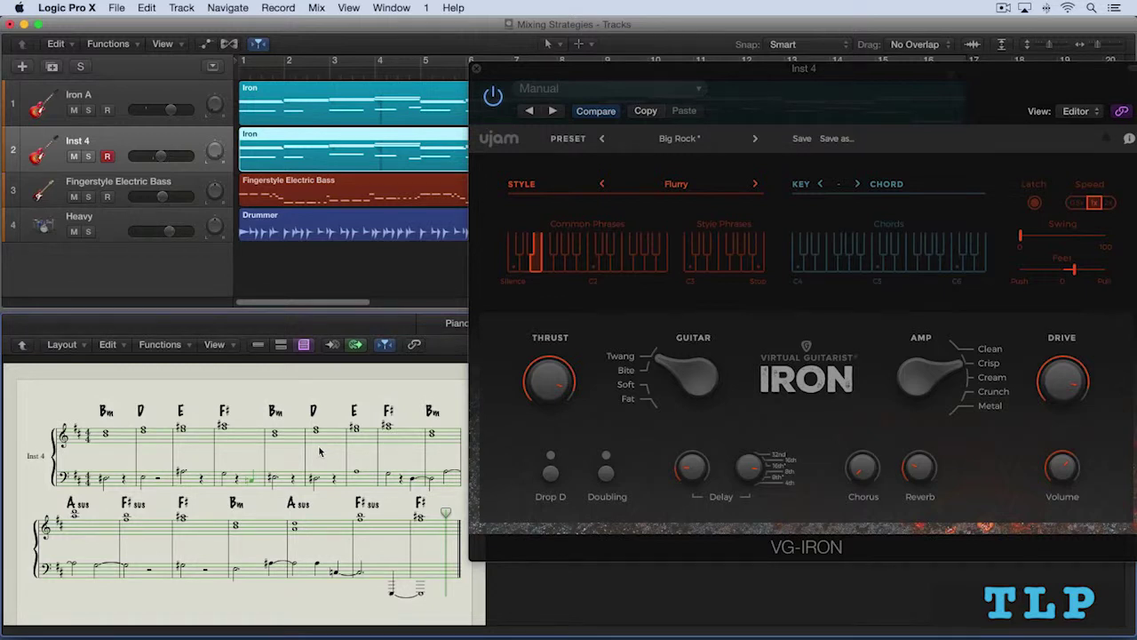
Select the bar 5 phrase note in the score, and play the song from the start to audition Iron A's Doubling.
{"action": "left_click", "coordinate": [276, 480]}
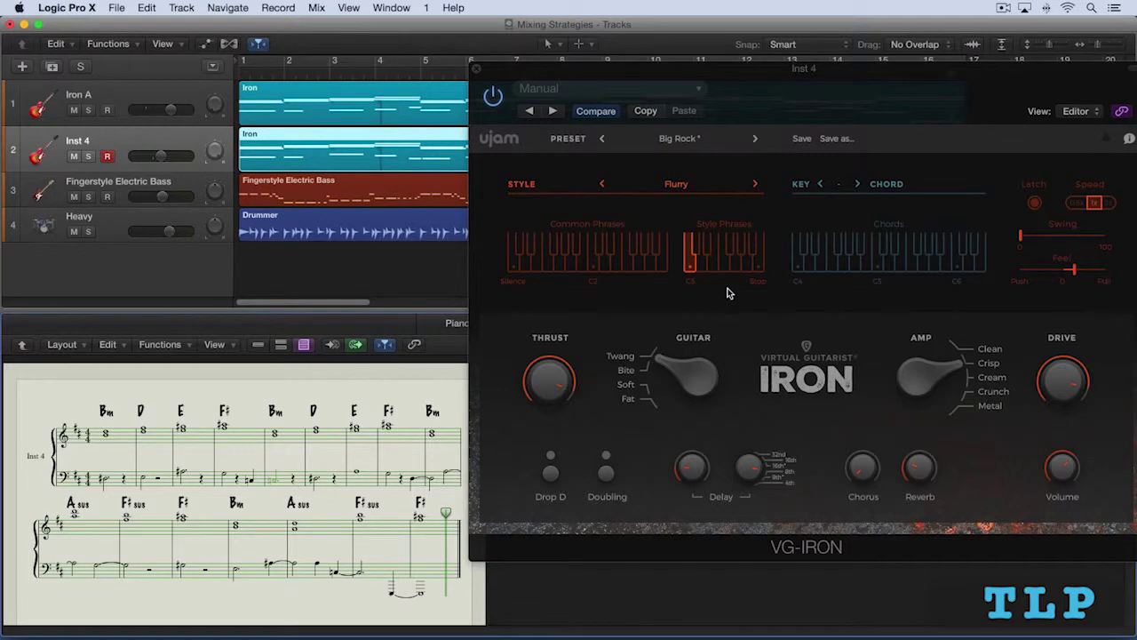
{"action": "key", "text": "Return"}
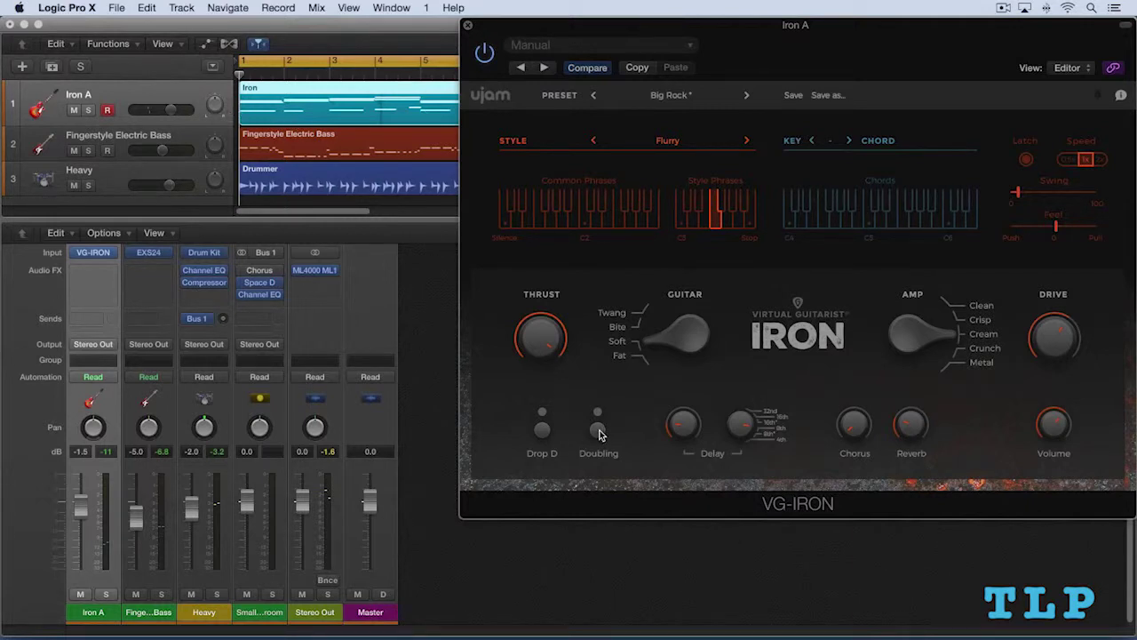
{"action": "key", "text": "space"}
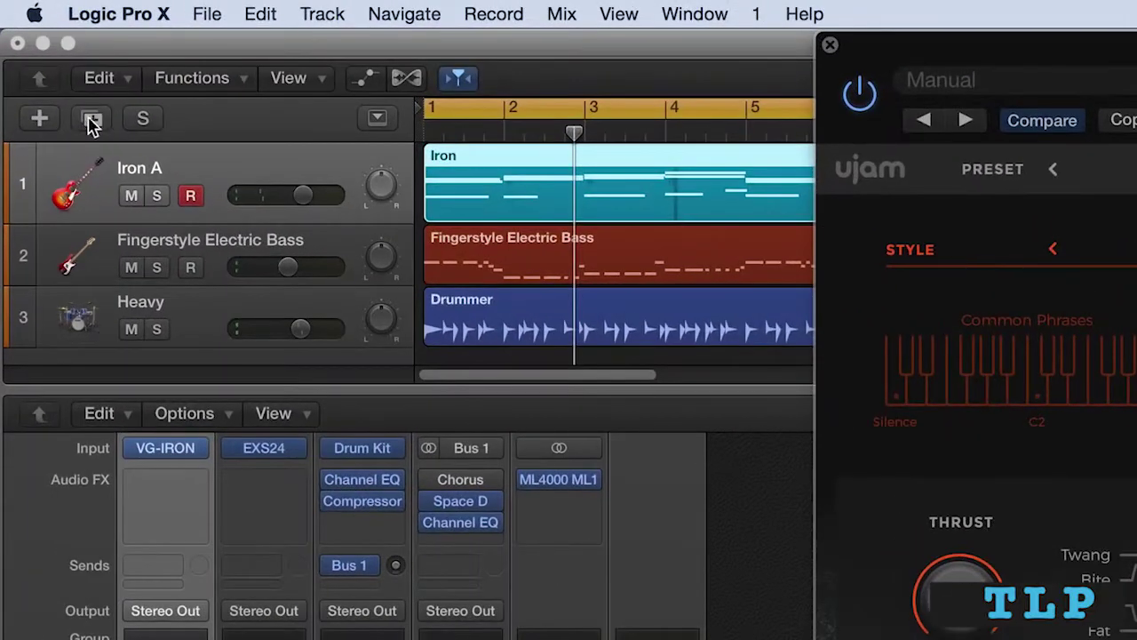
Duplicate the Iron A track as Iron B and copy the Iron region onto it.
{"action": "left_click", "coordinate": [91, 120]}
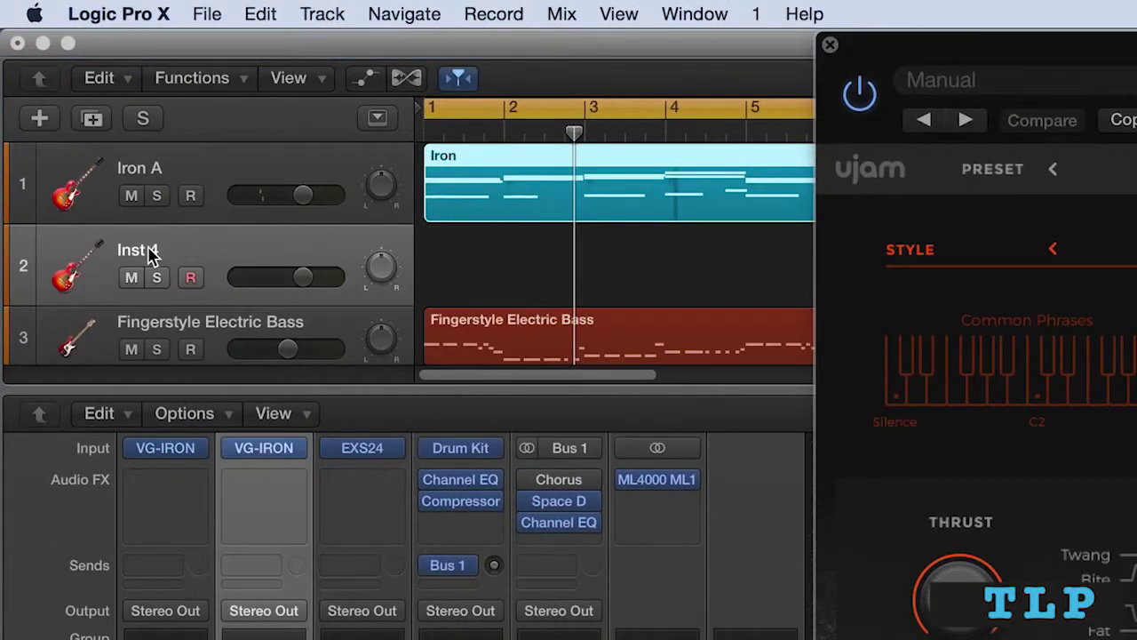
{"action": "double_click", "coordinate": [151, 250]}
{"action": "type", "text": "Iron B"}
{"action": "key", "text": "Return"}
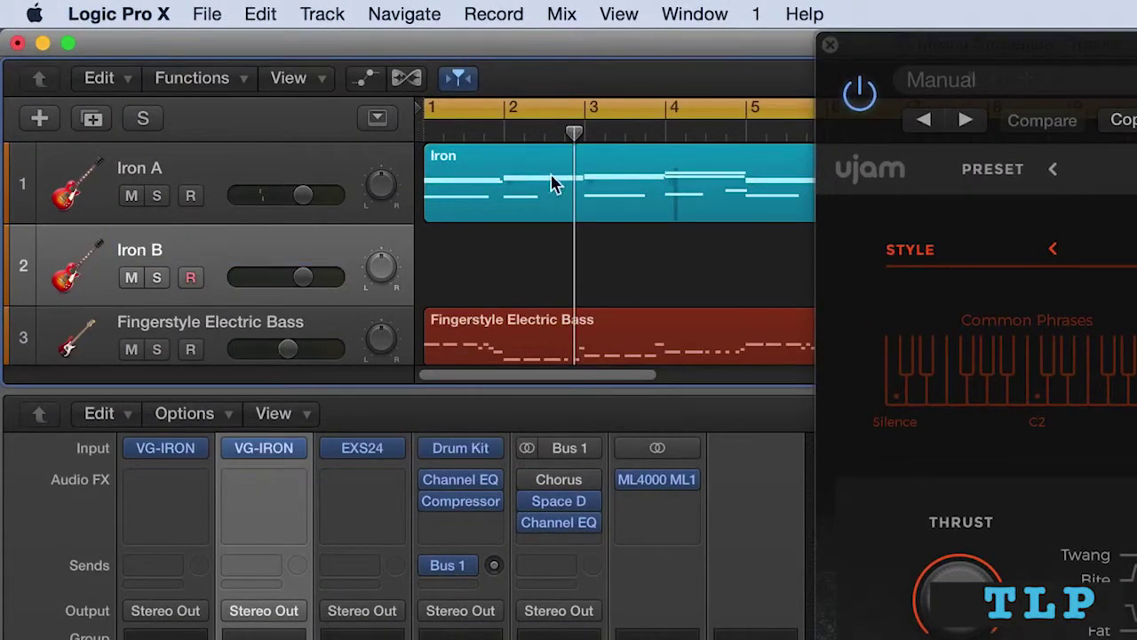
{"action": "left_click_drag", "start_coordinate": [548, 195], "coordinate": [548, 250]}
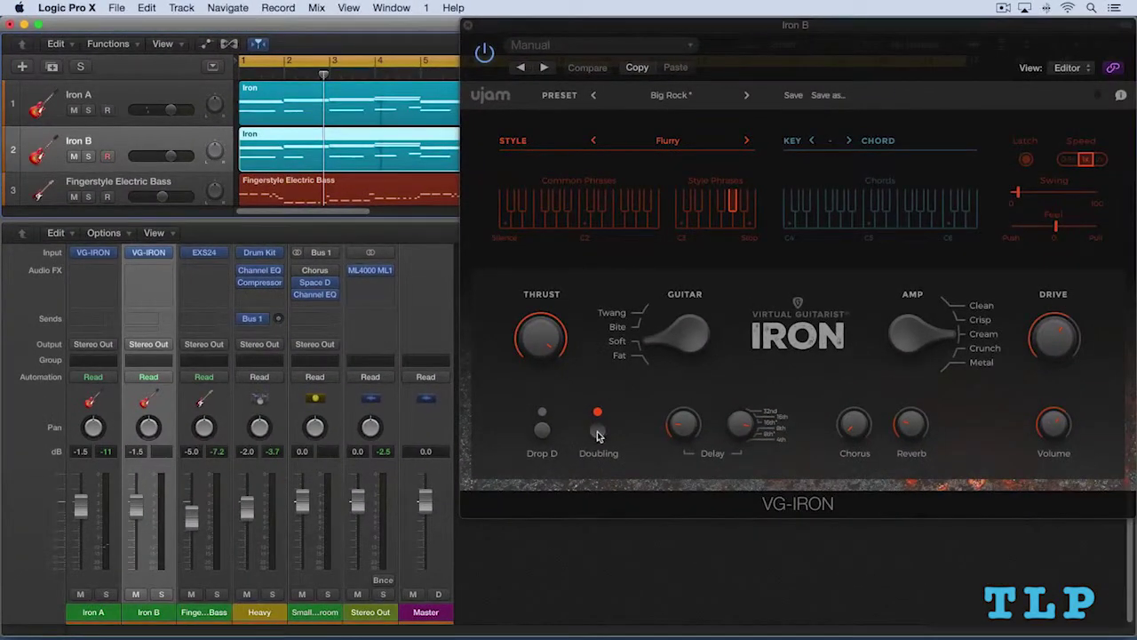
Turn off Iron B's Doubling, set Guitar to Twang and Amp to Crisp, reduce Thrust and fine-tune Drive.
{"action": "left_click", "coordinate": [598, 432]}
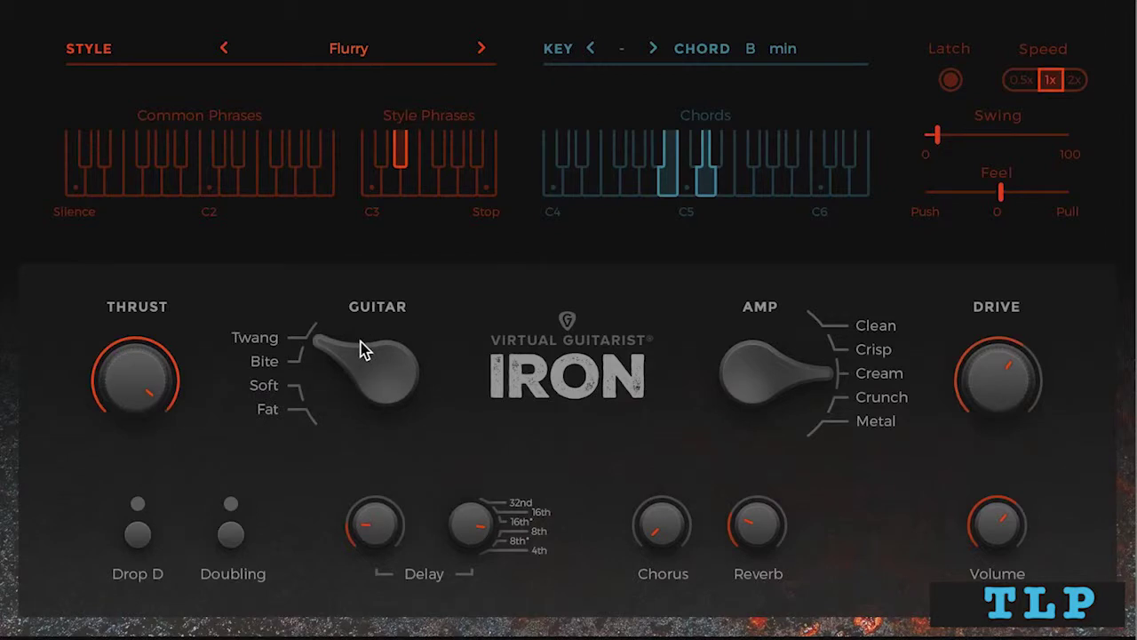
{"action": "mouse_move", "coordinate": [794, 379]}
{"action": "left_mouse_down"}
{"action": "mouse_move", "coordinate": [790, 418]}
{"action": "mouse_move", "coordinate": [789, 351]}
{"action": "mouse_move", "coordinate": [791, 368]}
{"action": "left_mouse_up"}
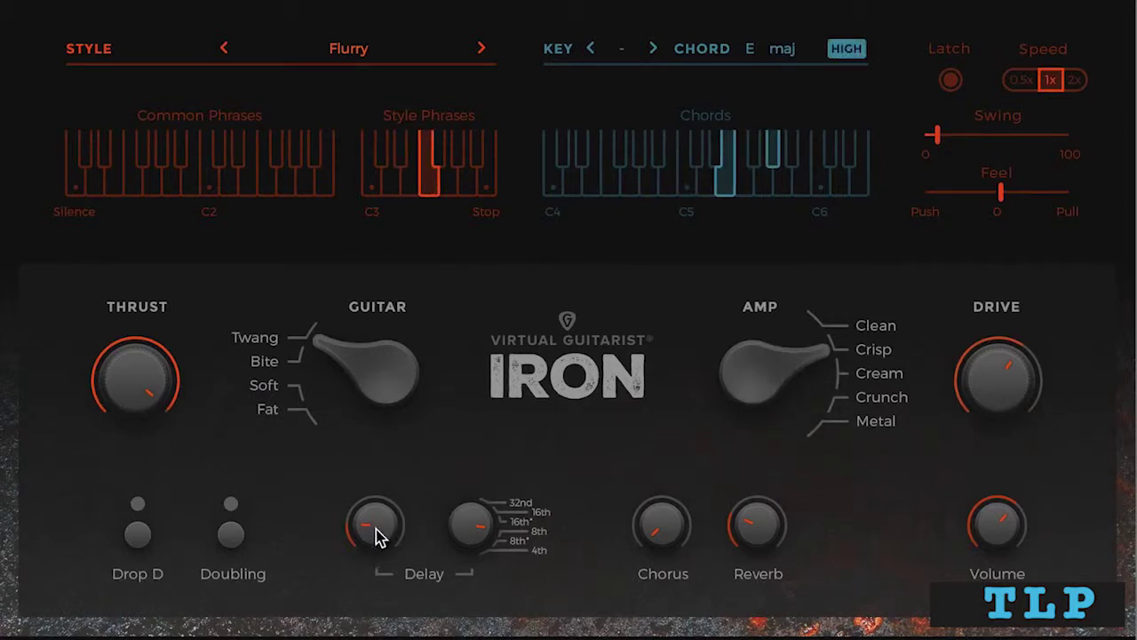
{"action": "left_click_drag", "start_coordinate": [996, 386], "coordinate": [982, 425]}
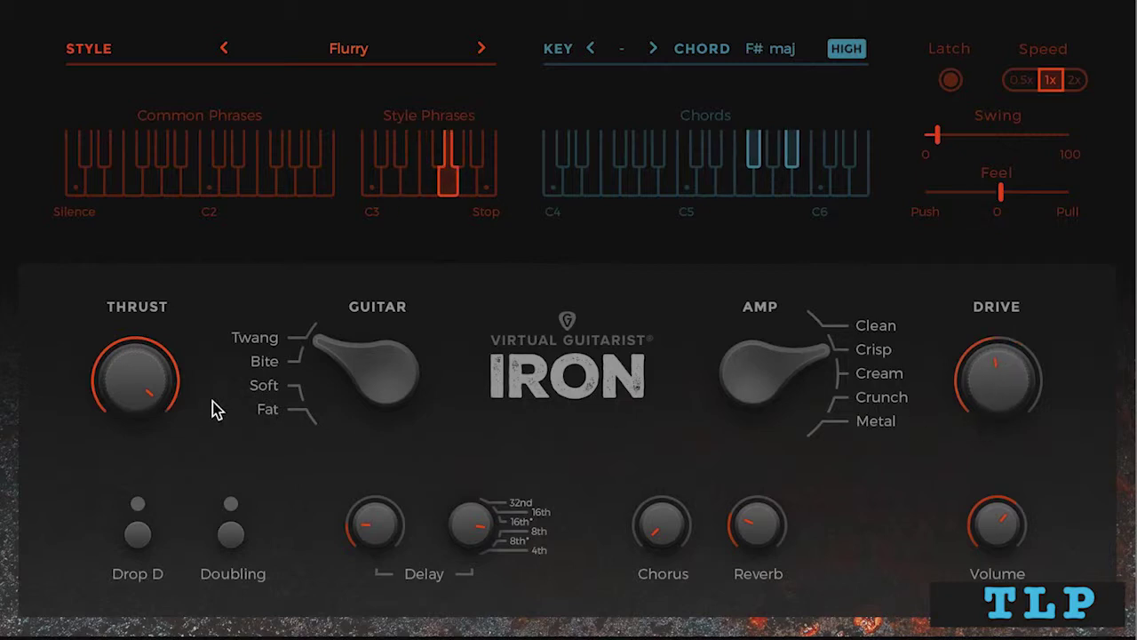
{"action": "left_click_drag", "start_coordinate": [136, 361], "coordinate": [79, 405]}
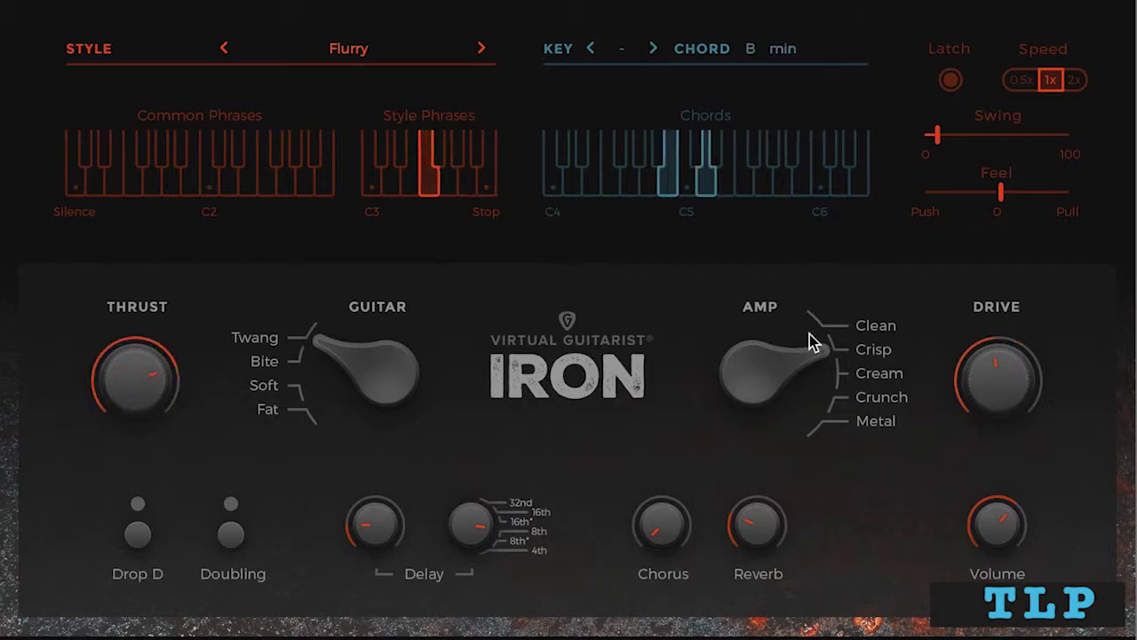
{"action": "left_click_drag", "start_coordinate": [993, 231], "coordinate": [973, 270]}
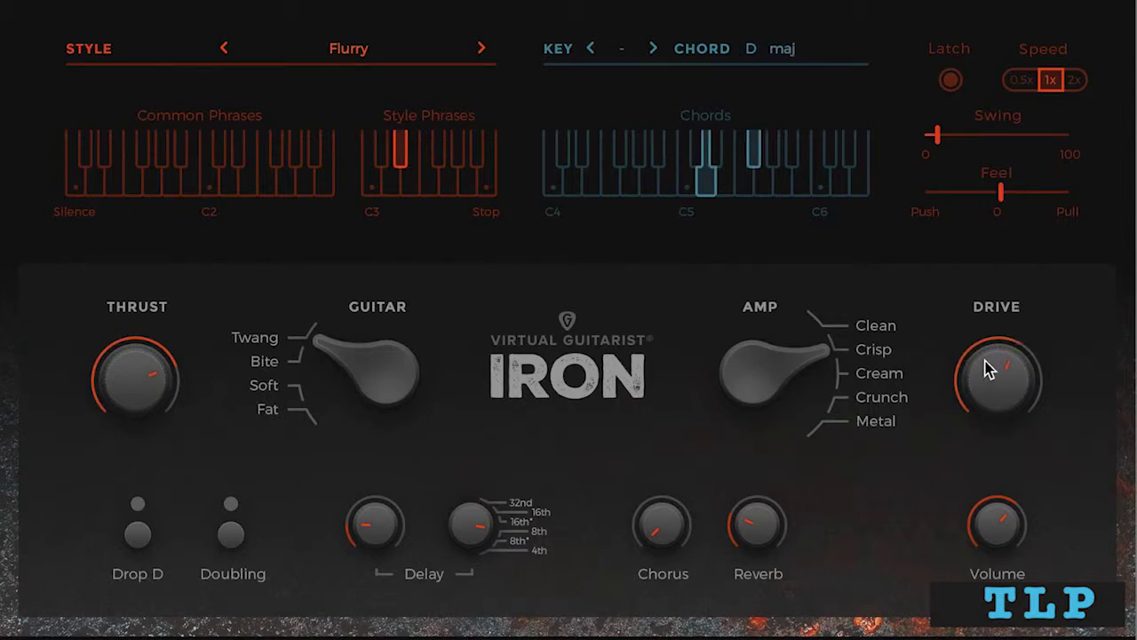
Fine-tune Iron B's Drive and pull its mixer volume all the way down to silence.
{"action": "left_click_drag", "start_coordinate": [982, 400], "coordinate": [972, 407]}
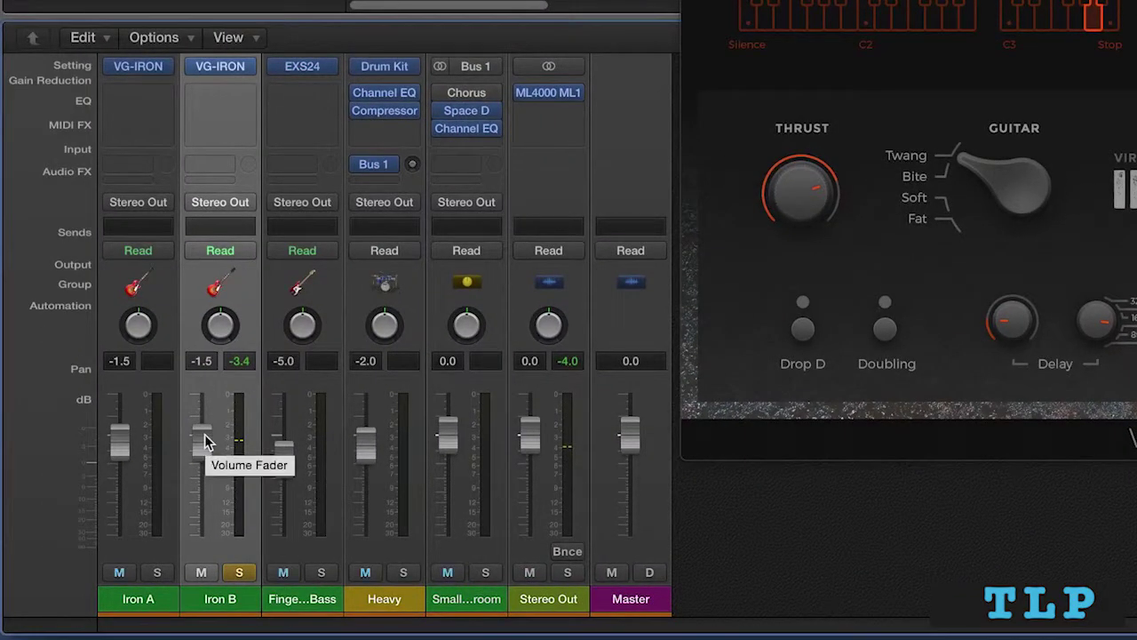
{"action": "left_click_drag", "start_coordinate": [205, 442], "coordinate": [202, 535]}
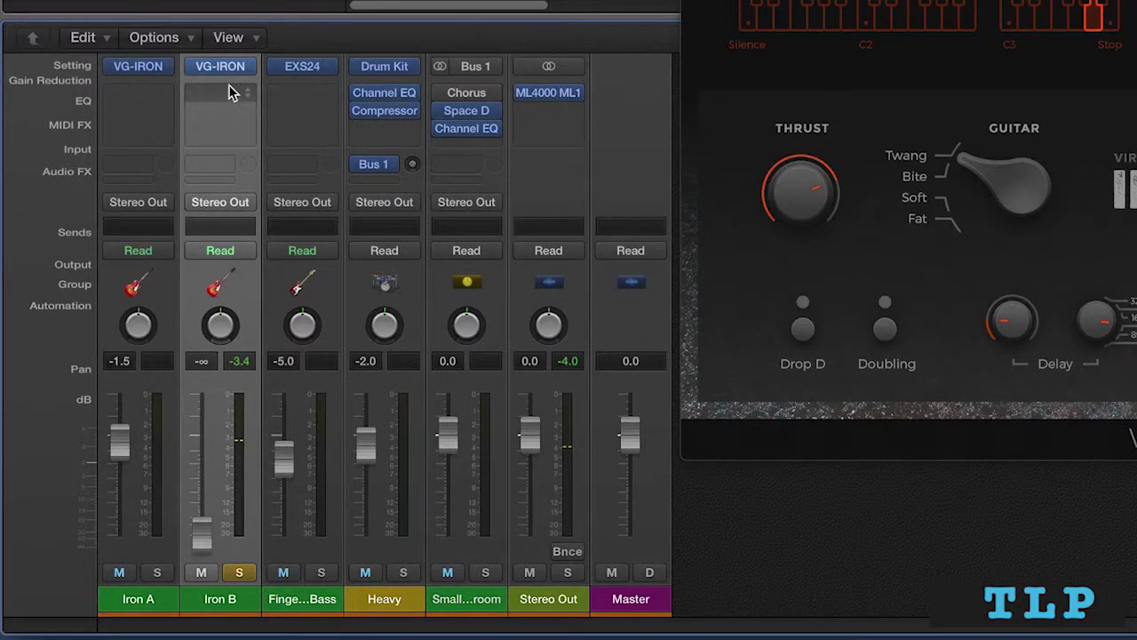
Insert a Channel EQ as the first audio effect on the Iron B channel strip.
{"action": "left_click", "coordinate": [229, 85]}
{"action": "mouse_move", "coordinate": [227, 195]}
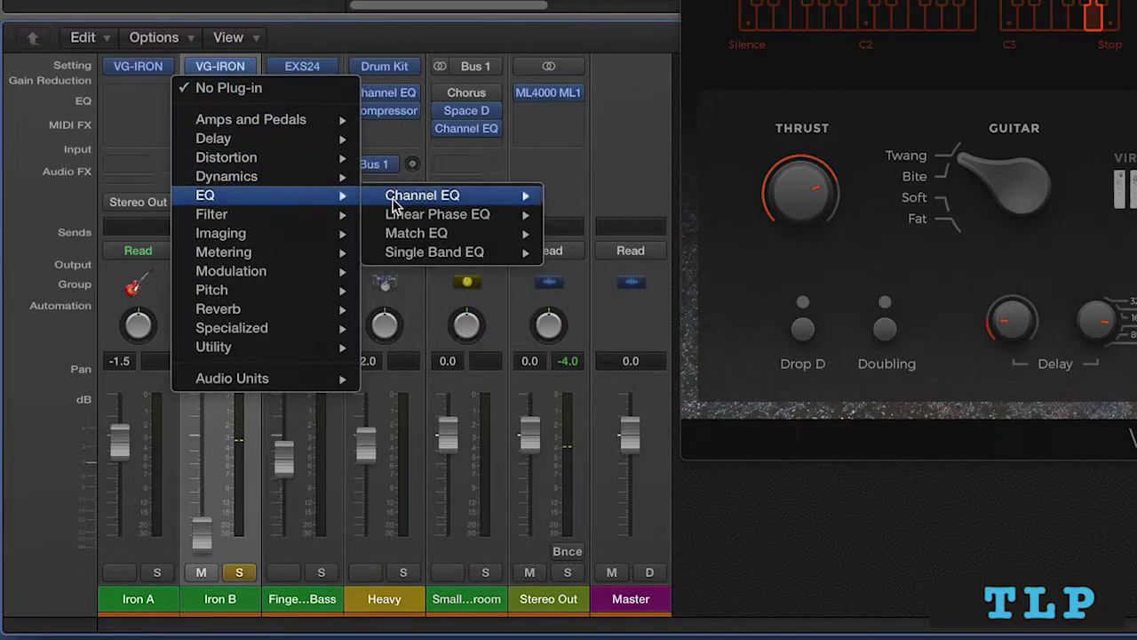
{"action": "mouse_move", "coordinate": [444, 195]}
{"action": "left_click", "coordinate": [586, 195]}
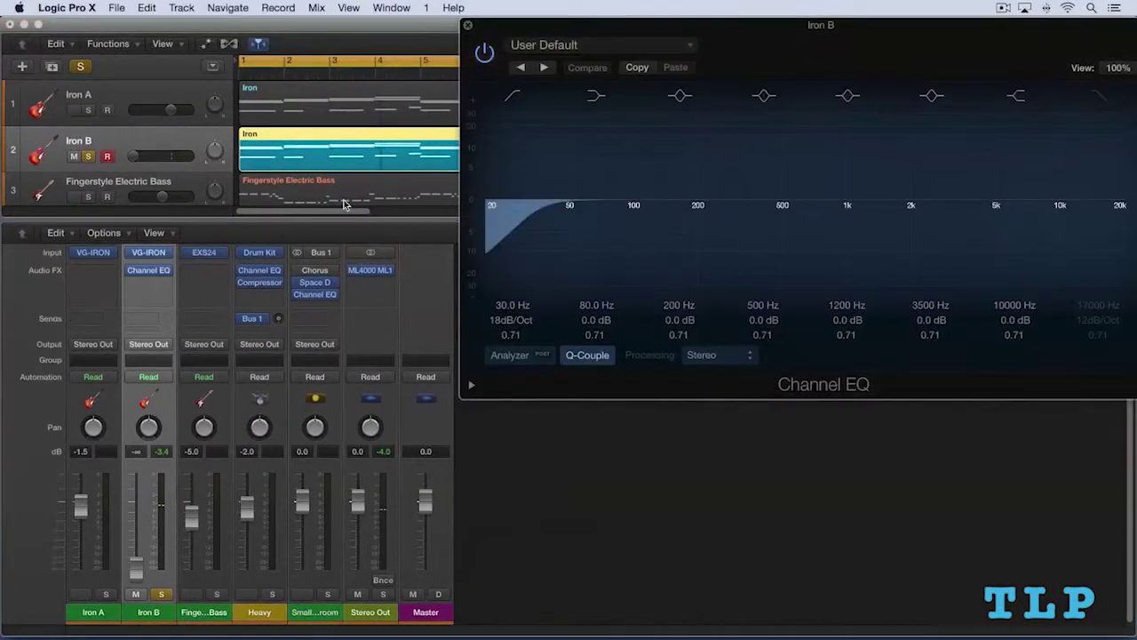
Shape Iron B's EQ with a low cut at 170 Hz, a high cut at 6700 Hz and a +6.0 dB boost at 930 Hz.
{"action": "left_click_drag", "start_coordinate": [533, 176], "coordinate": [727, 191]}
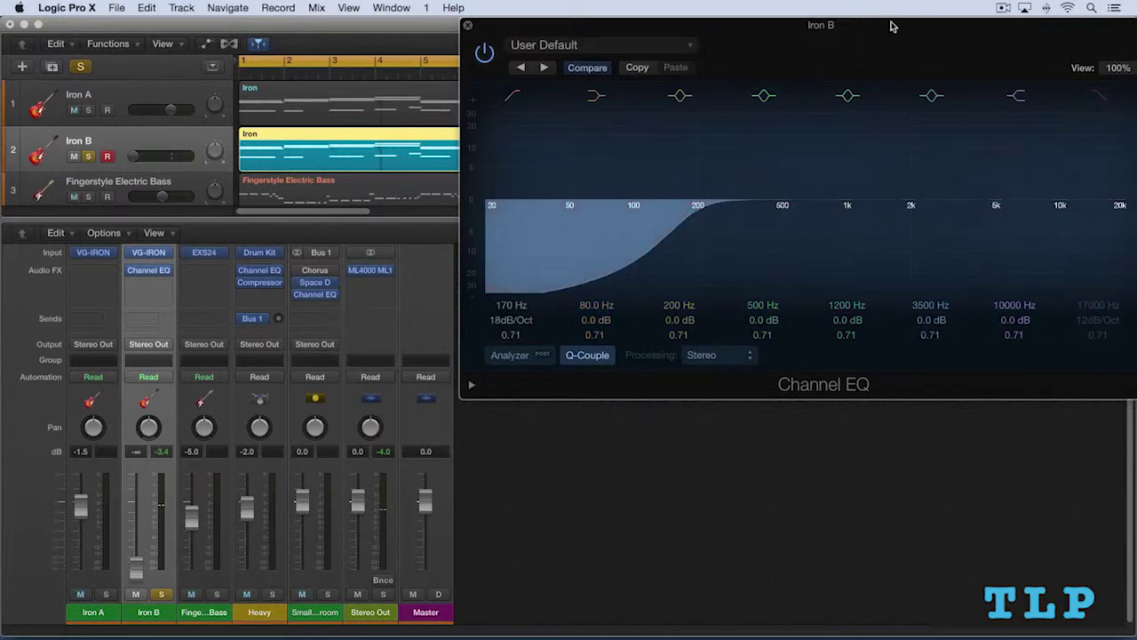
{"action": "left_click_drag", "start_coordinate": [891, 25], "coordinate": [743, 58]}
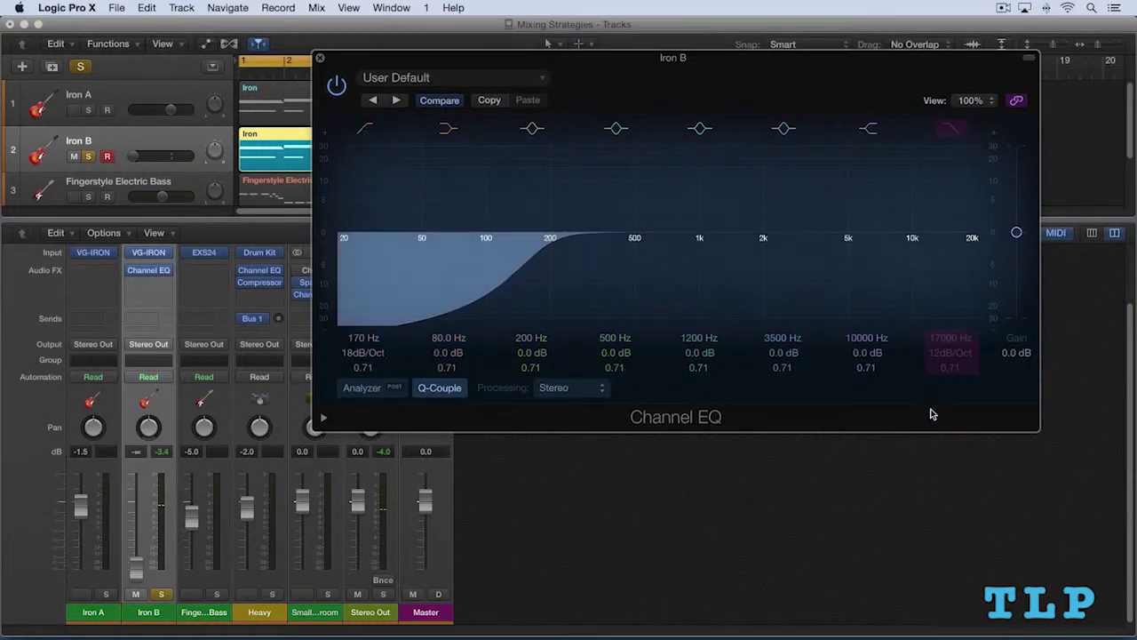
{"action": "left_click", "coordinate": [954, 130]}
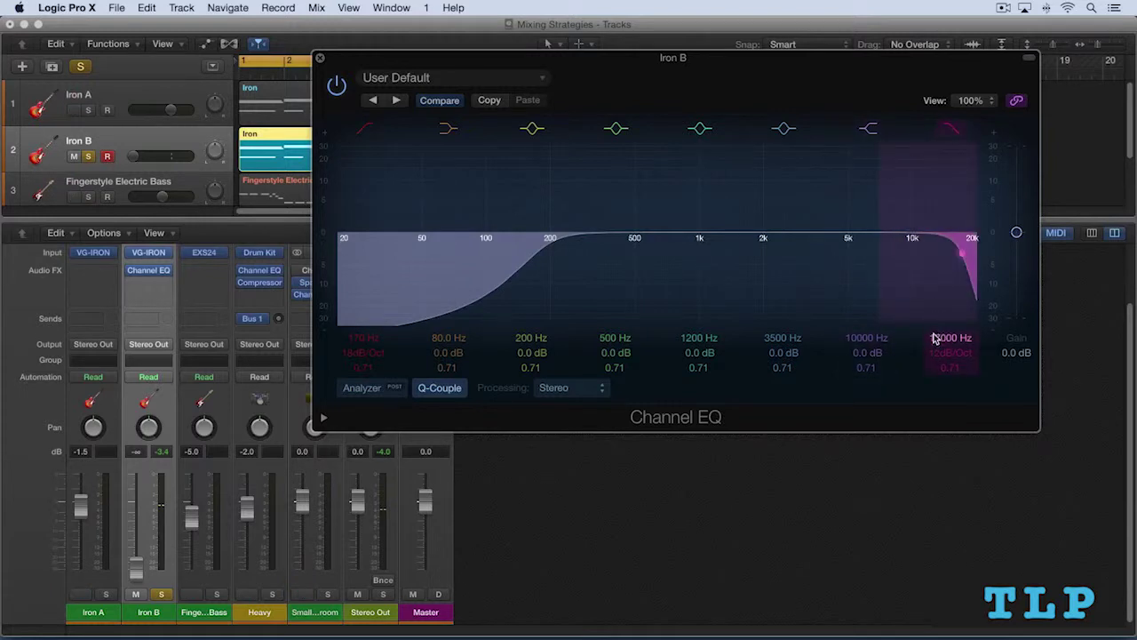
{"action": "left_click_drag", "start_coordinate": [933, 337], "coordinate": [933, 396]}
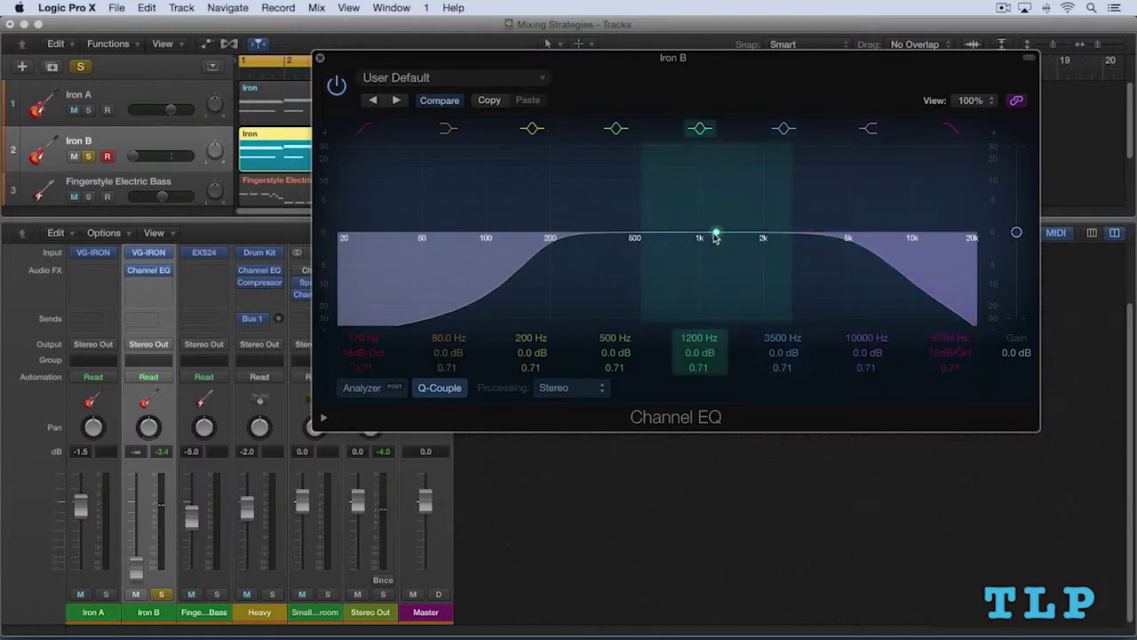
{"action": "left_click_drag", "start_coordinate": [716, 236], "coordinate": [693, 195]}
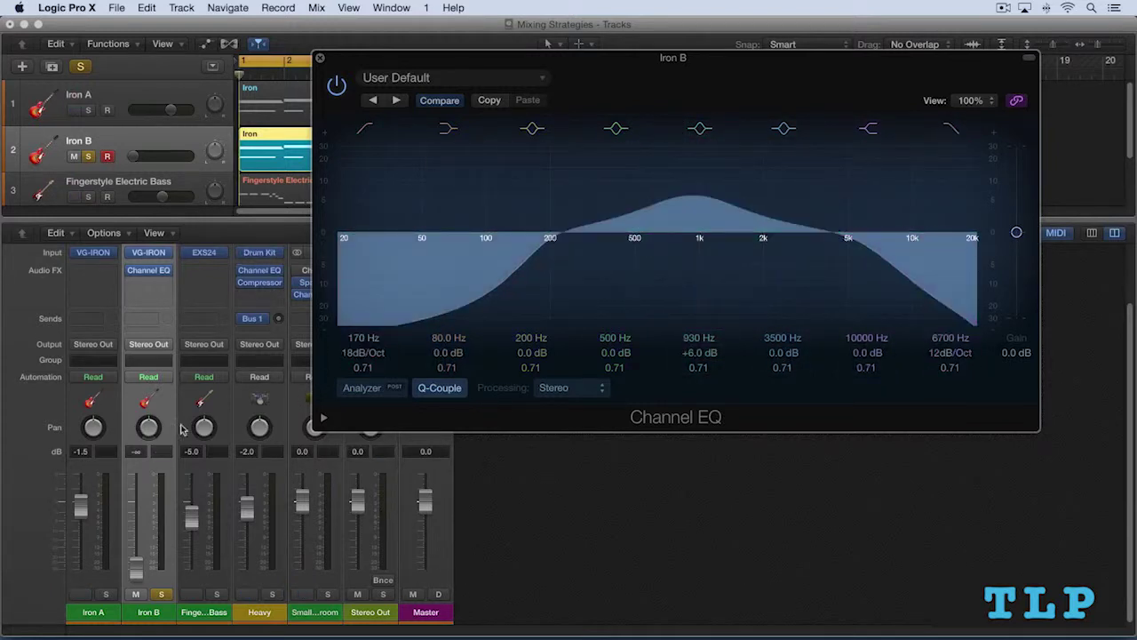
Play soloed Iron B at about -6.2 dB and reshape its EQ mid boost to 1160 Hz, +10.0 dB, Q 2.00.
{"action": "key", "text": "space"}
{"action": "left_click_drag", "start_coordinate": [136, 569], "coordinate": [136, 524]}
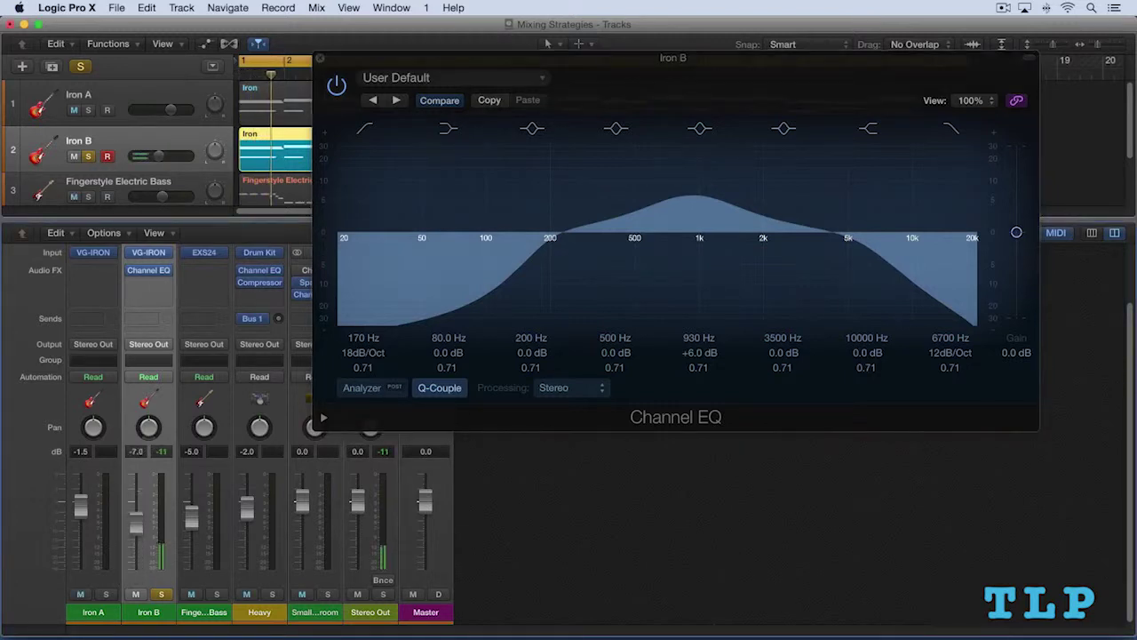
{"action": "left_click_drag", "start_coordinate": [694, 352], "coordinate": [684, 221]}
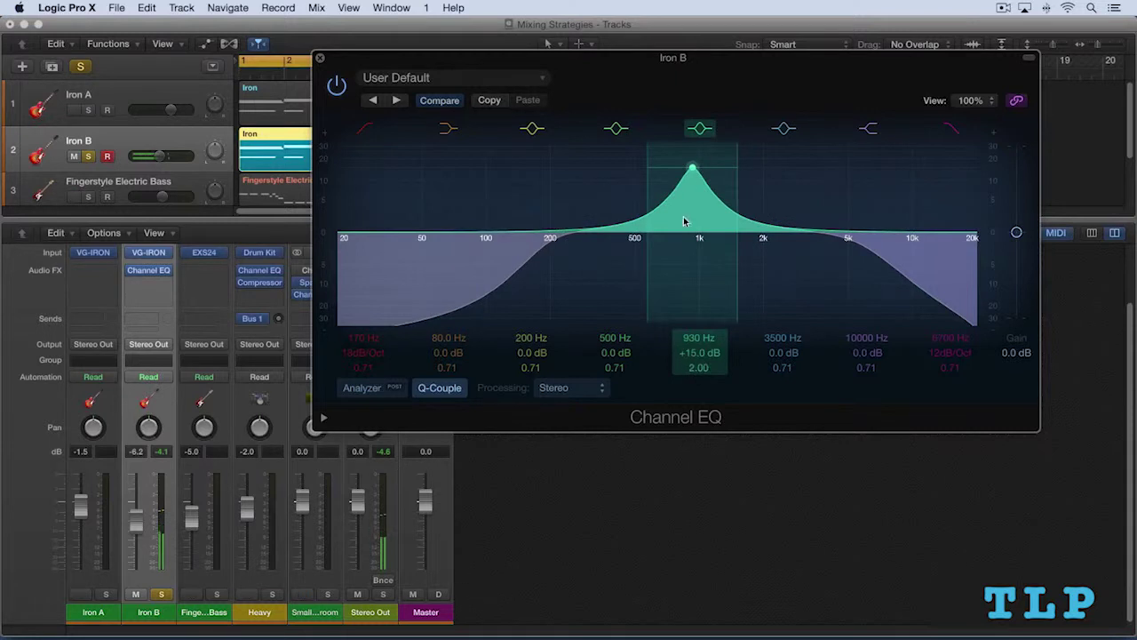
{"action": "left_click_drag", "start_coordinate": [692, 169], "coordinate": [717, 189]}
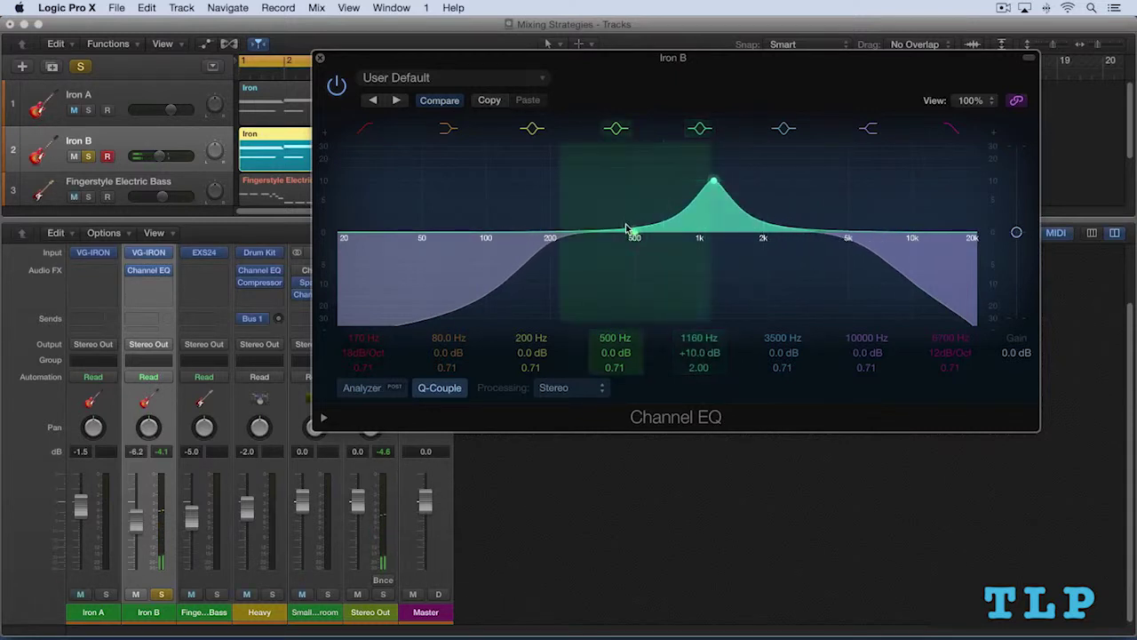
Silence Iron B, solo Iron A alongside it, and bring Iron B up to about -4.8 dB during playback.
{"action": "left_click_drag", "start_coordinate": [133, 524], "coordinate": [135, 568]}
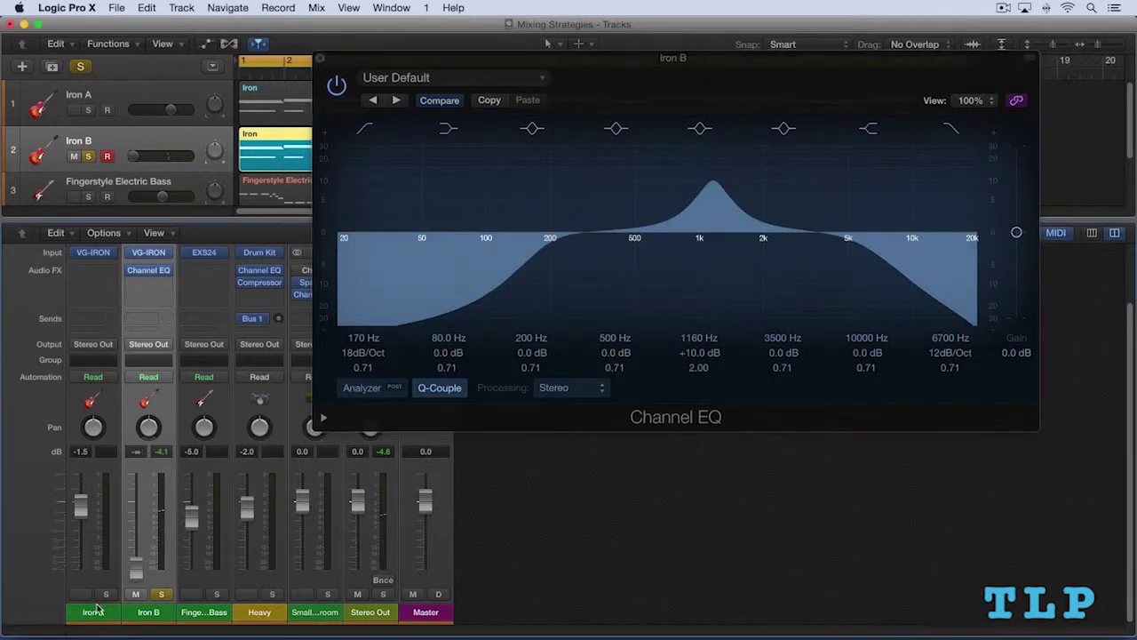
{"action": "left_click", "coordinate": [105, 596]}
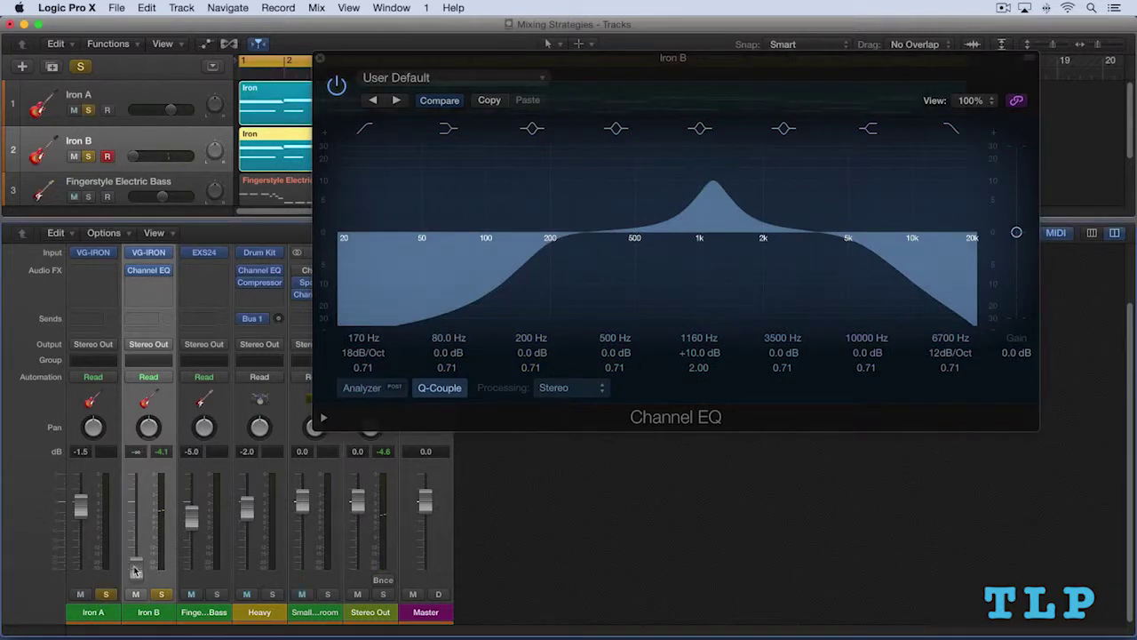
{"action": "key", "text": "space"}
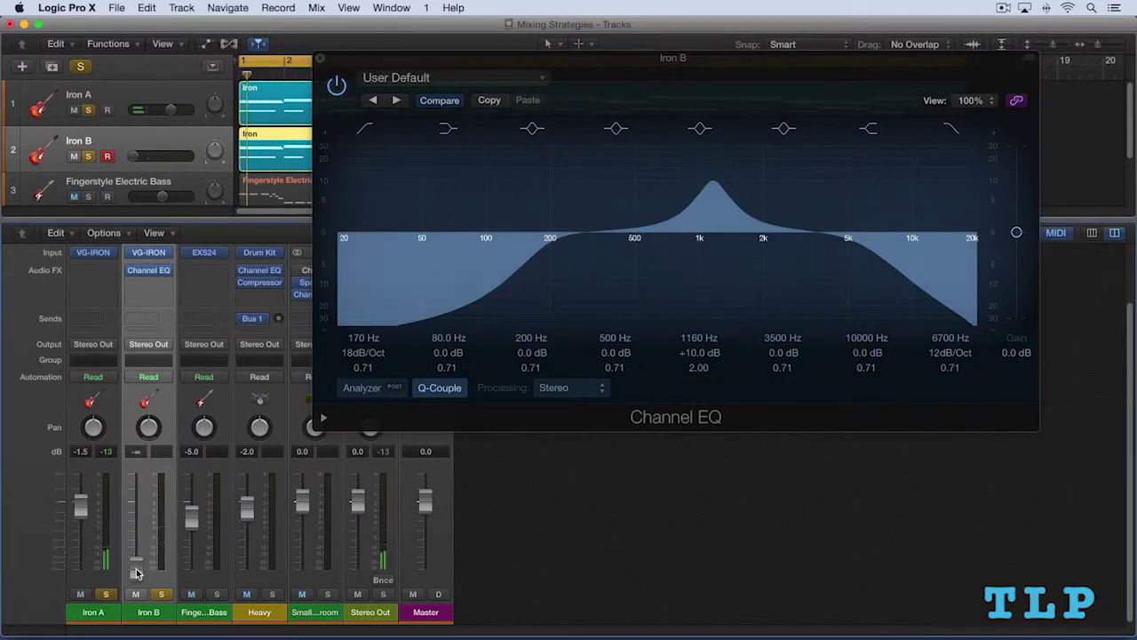
{"action": "left_click_drag", "start_coordinate": [138, 573], "coordinate": [136, 515]}
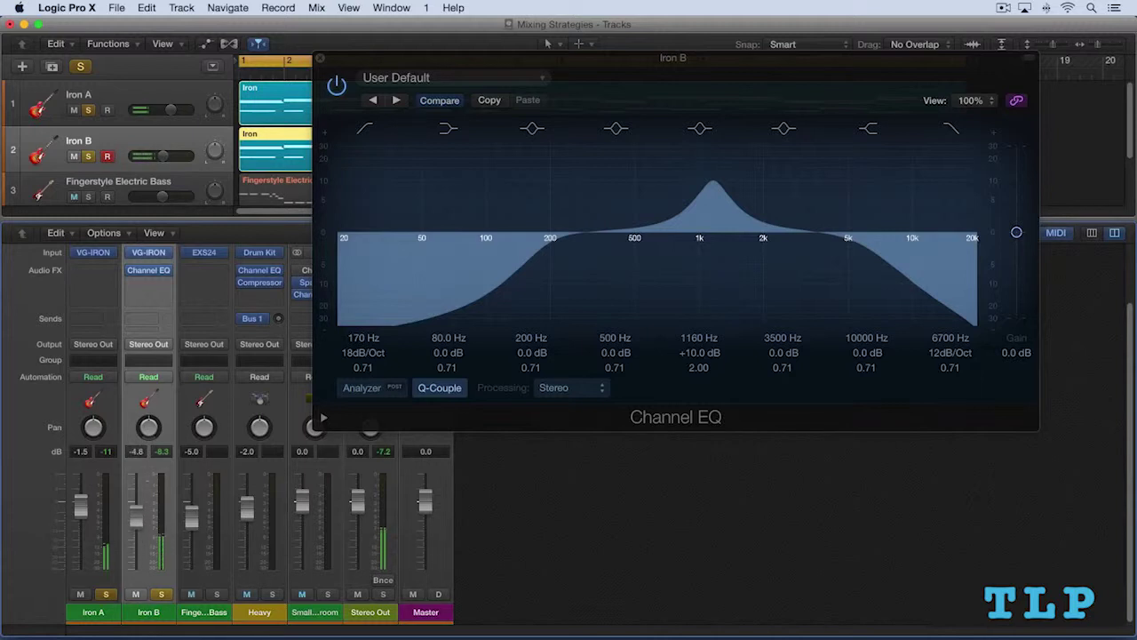
Unsolo the guitars to hear the full mix, set Iron B to -5.9 dB and shift its EQ boost to 1620 Hz, +9.5 dB.
{"action": "left_click", "coordinate": [162, 595]}
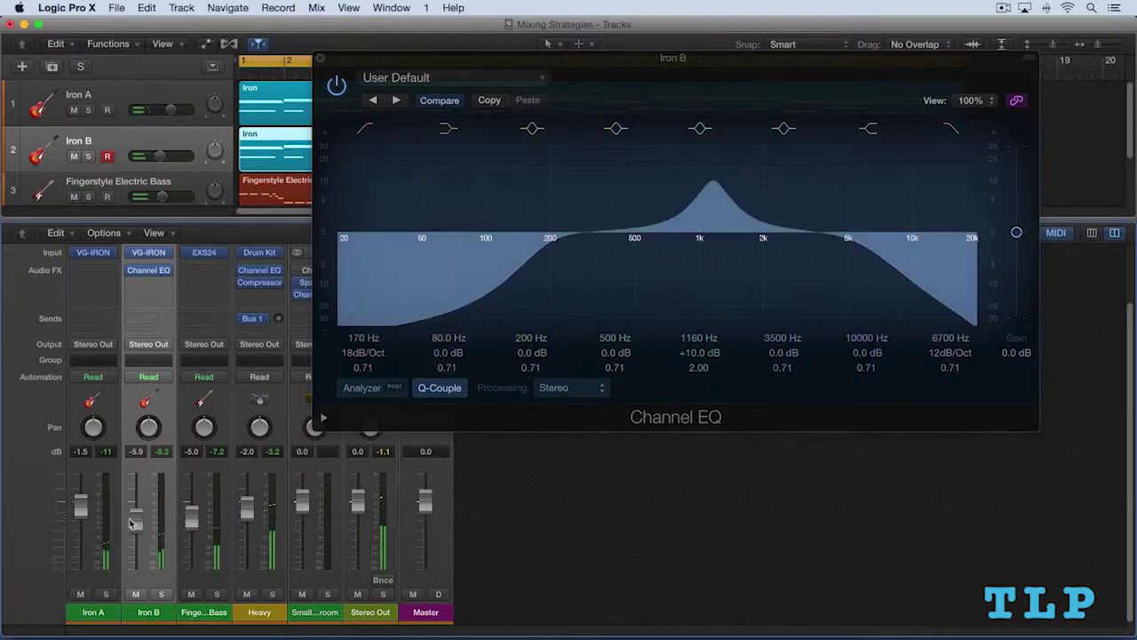
{"action": "left_click_drag", "start_coordinate": [712, 182], "coordinate": [745, 186]}
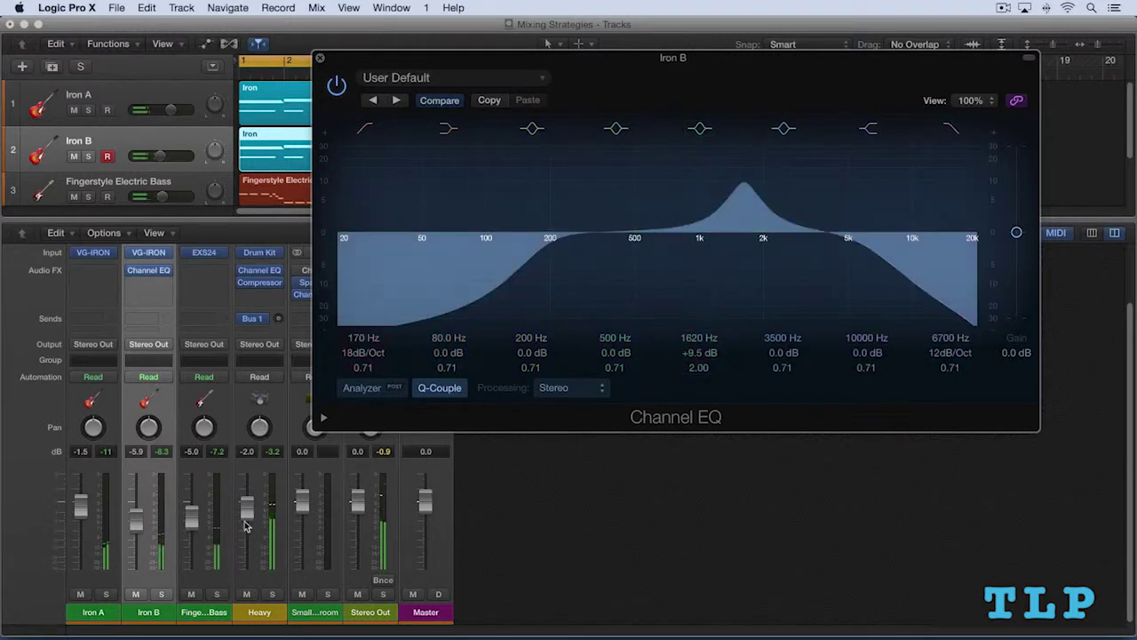